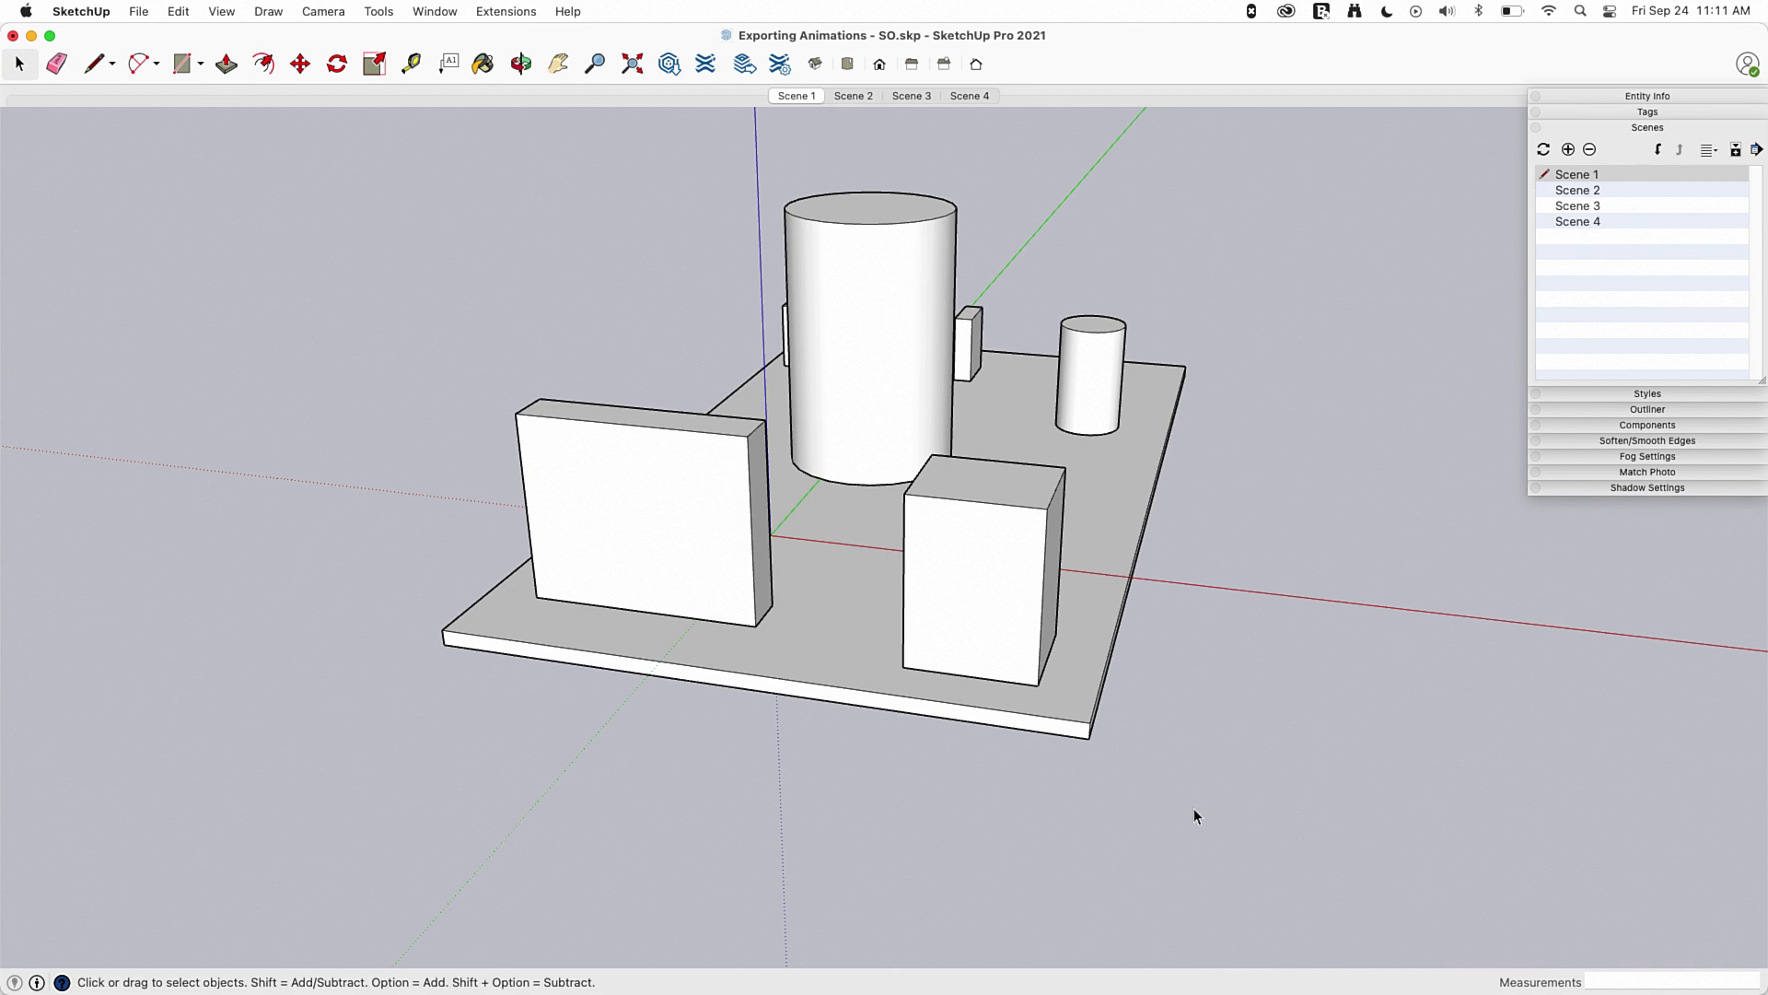
- Preview the Scene 2, Scene 3 and Scene 4 camera views from the scene tabs
click(849, 96)
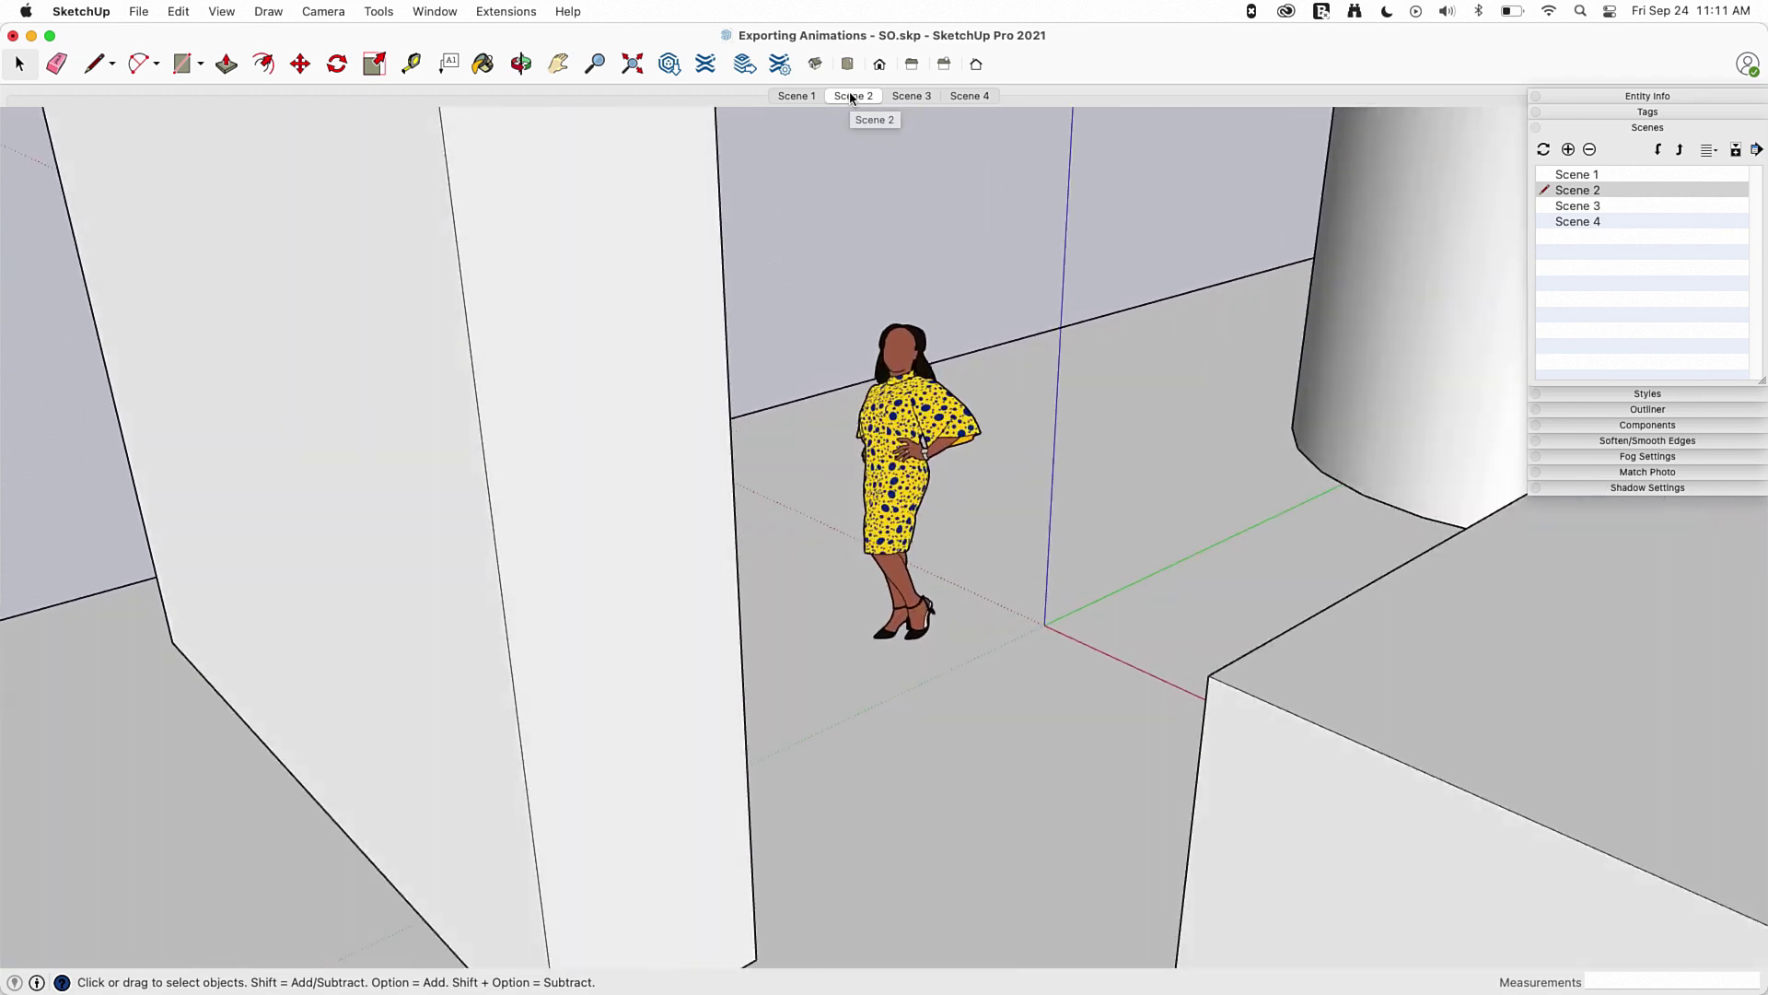
click(921, 98)
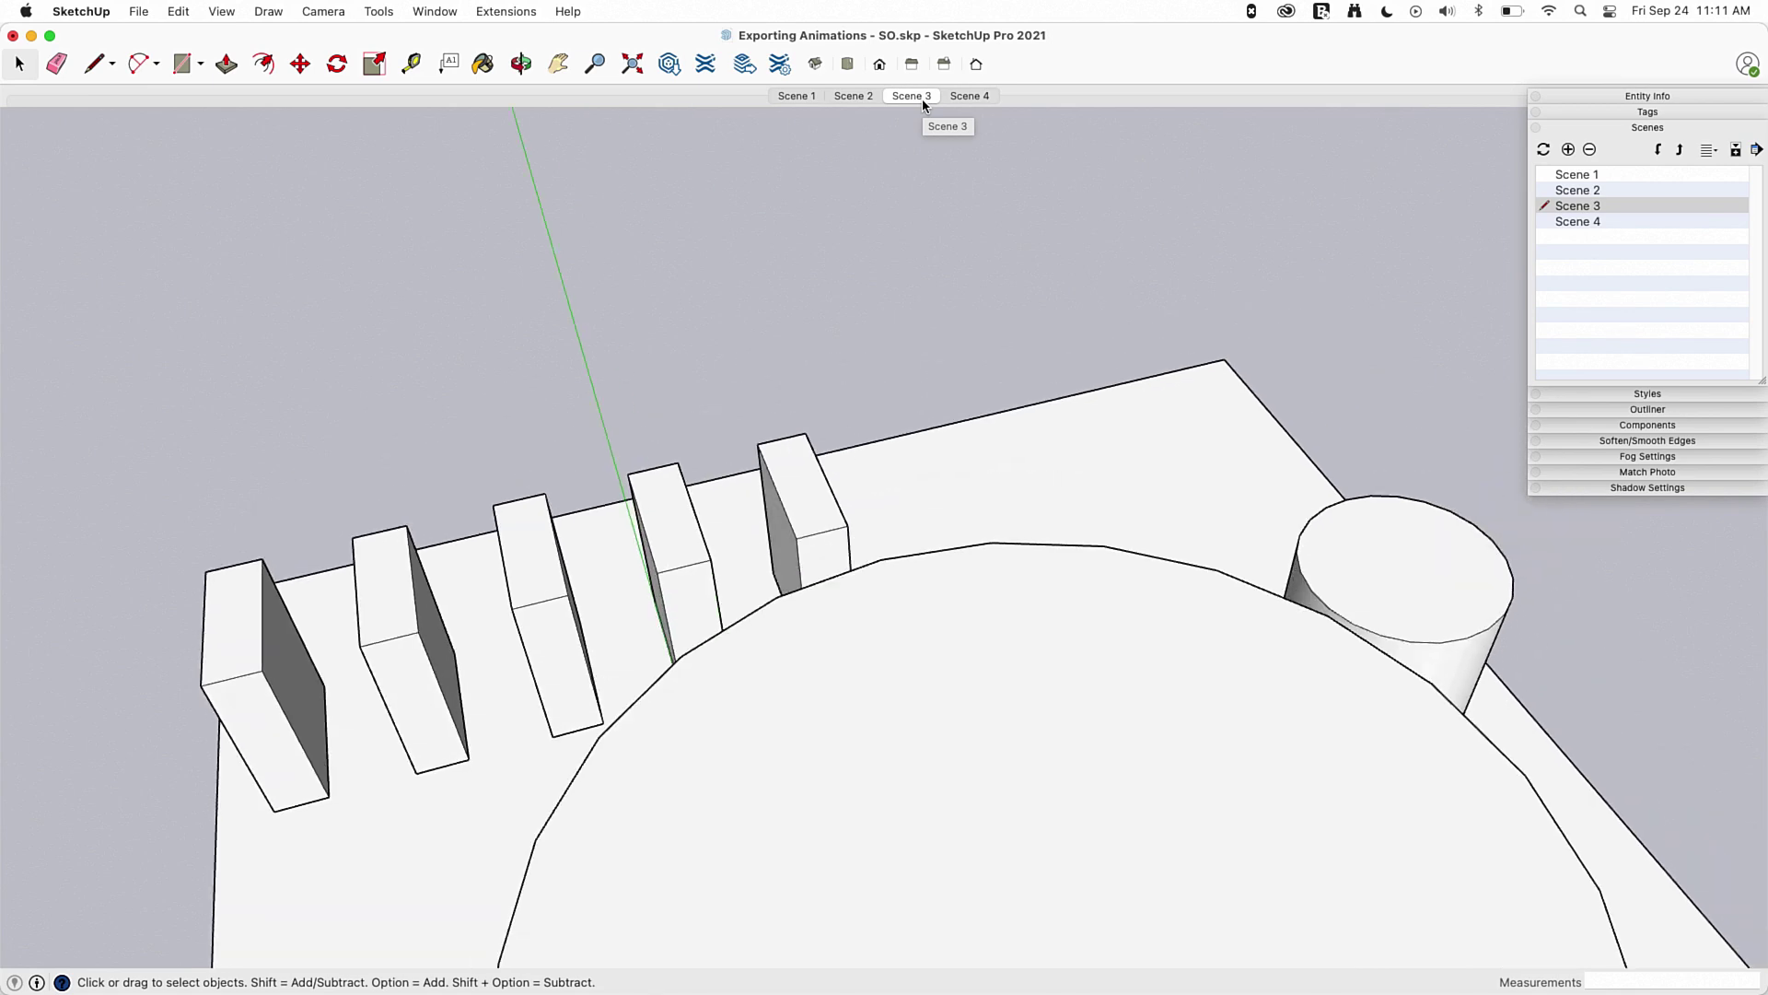
click(974, 97)
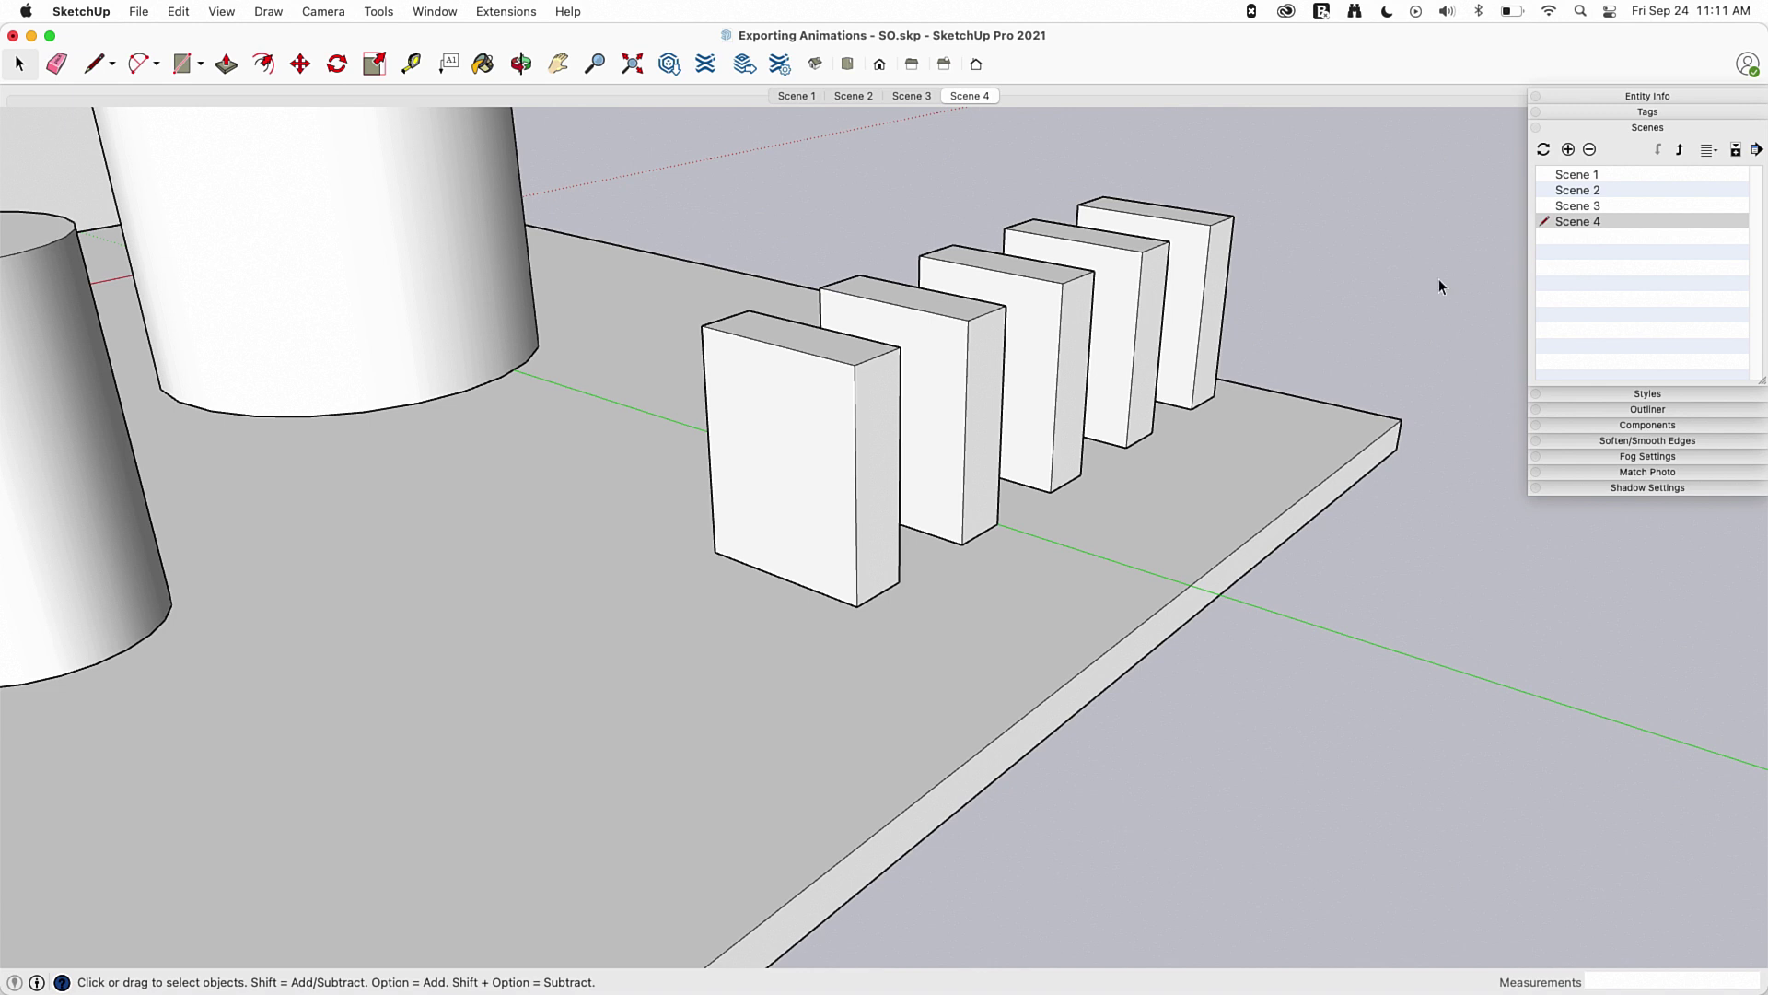
- Switch to Scene 2, then Scene 4, then Scene 3 from the Scenes panel list
click(1575, 192)
double_click(1576, 194)
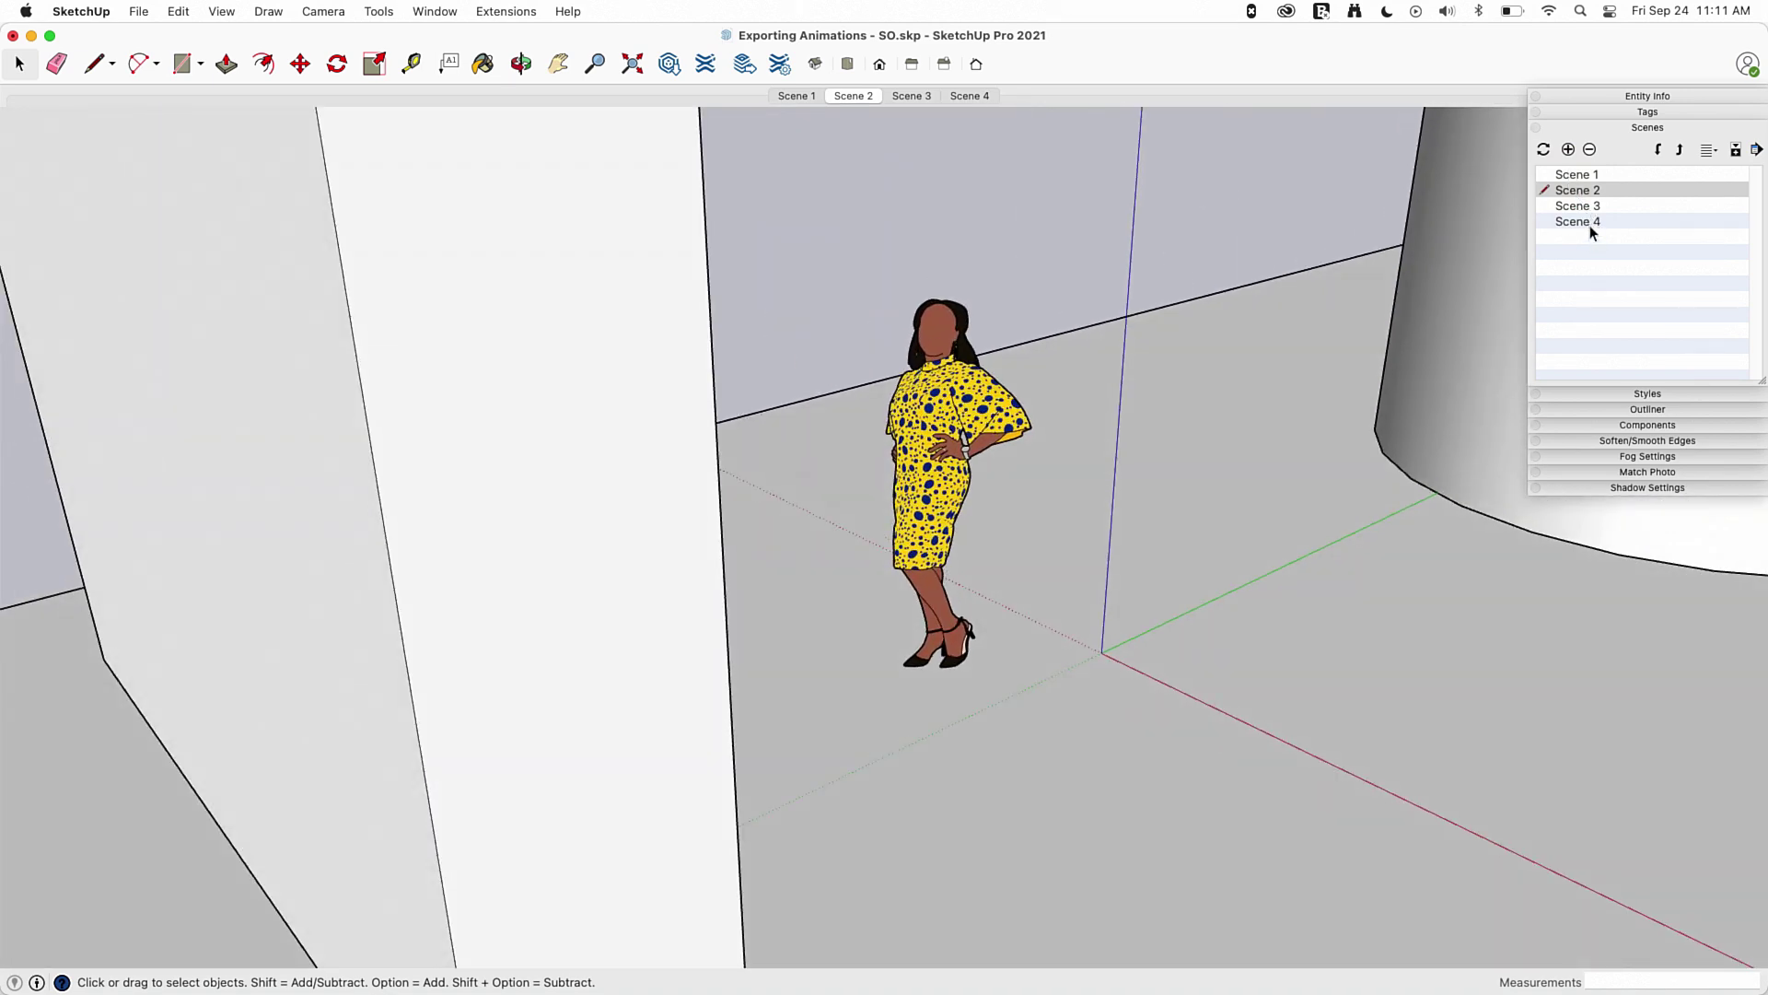
double_click(1589, 224)
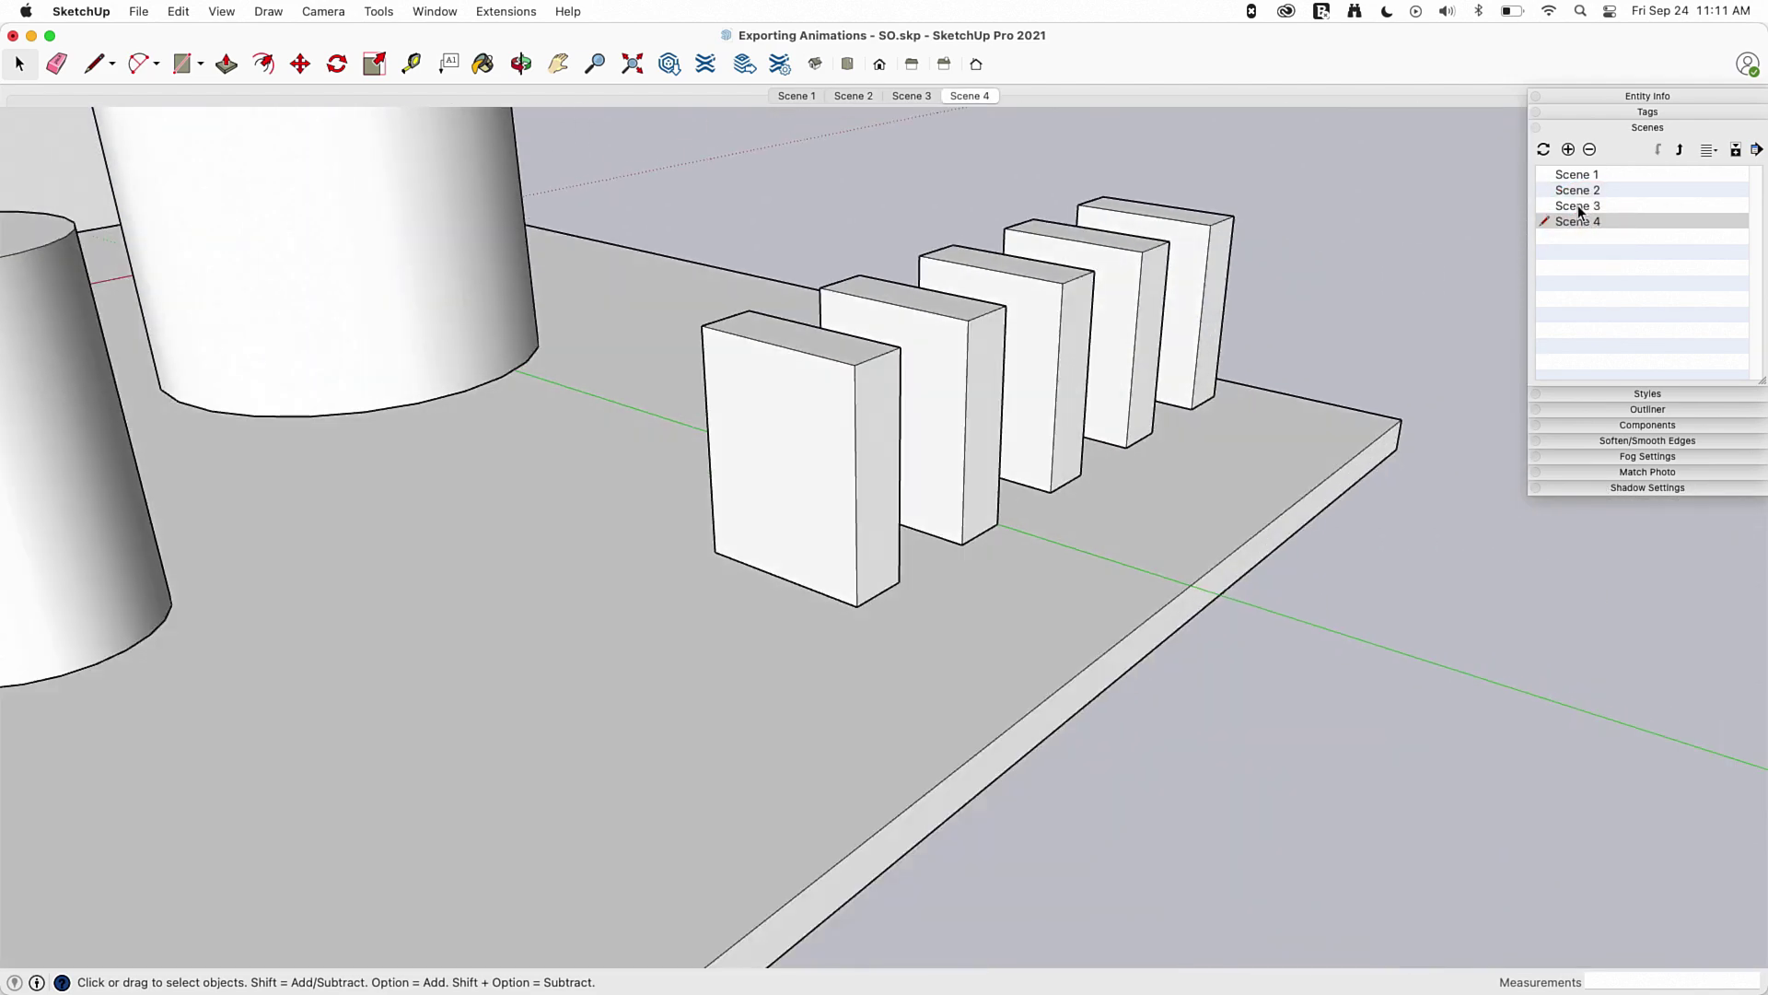
double_click(1580, 208)
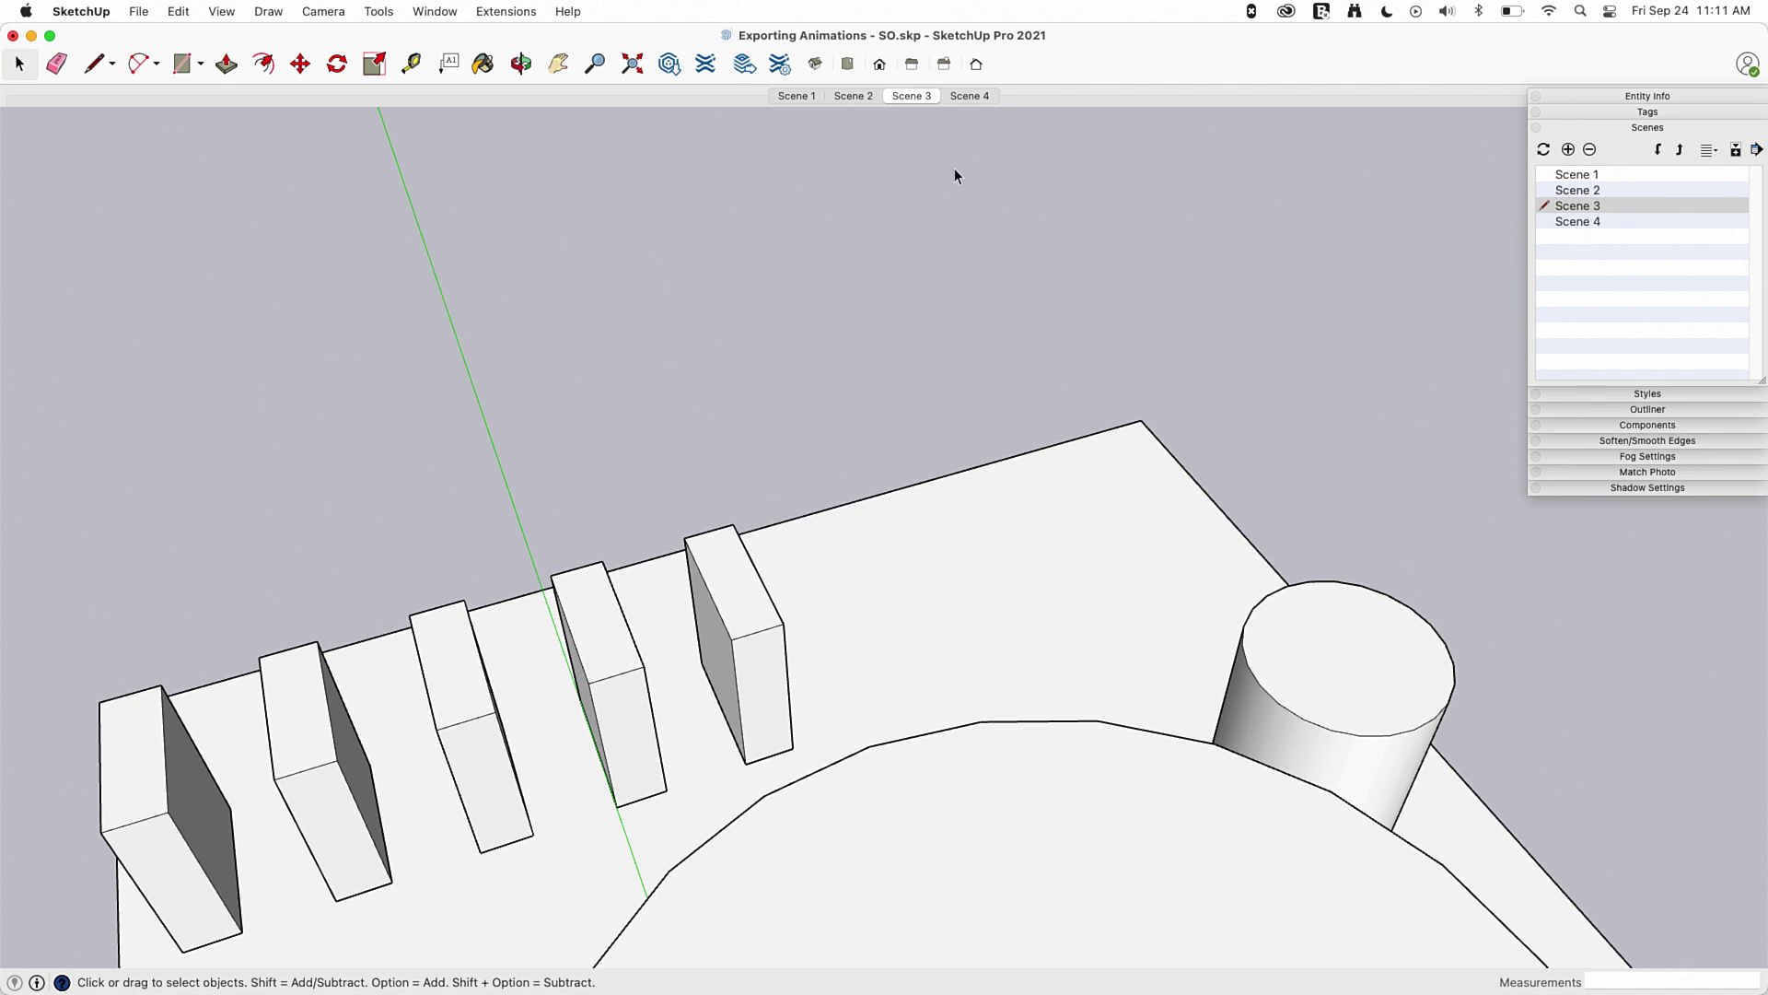
- Return to the Scene 1 view and expand its details, showing Include in animation enabled
click(1581, 183)
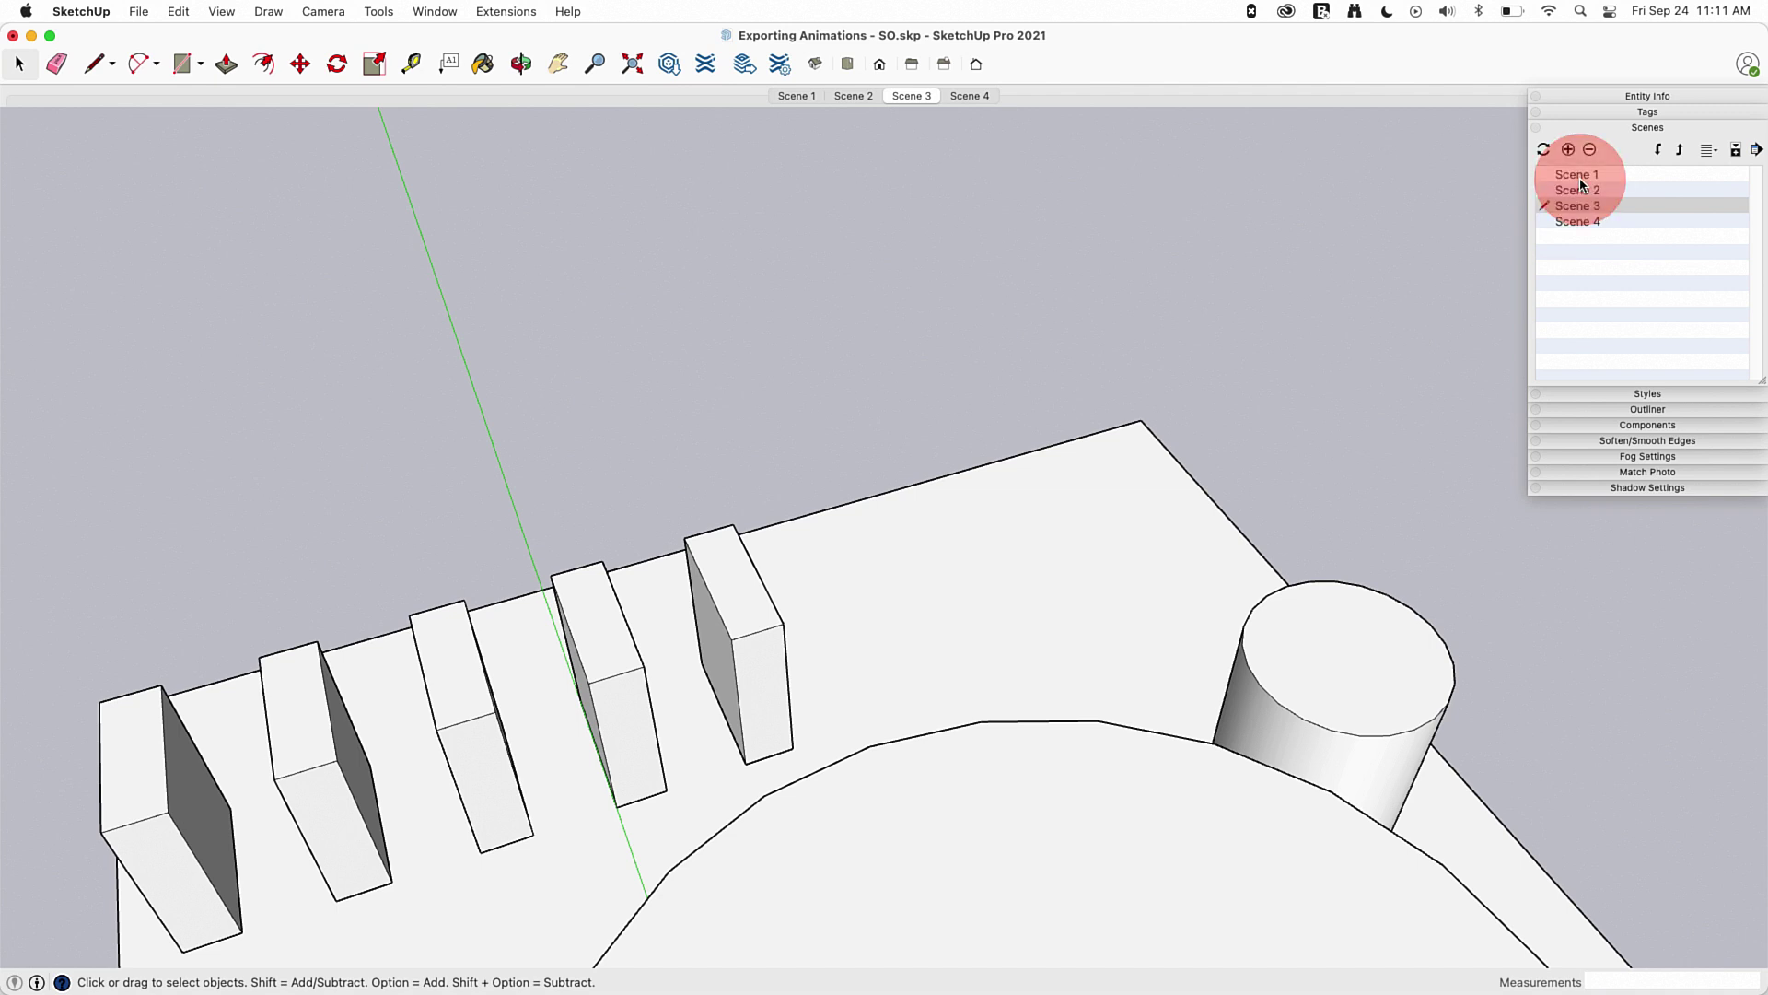
double_click(1580, 183)
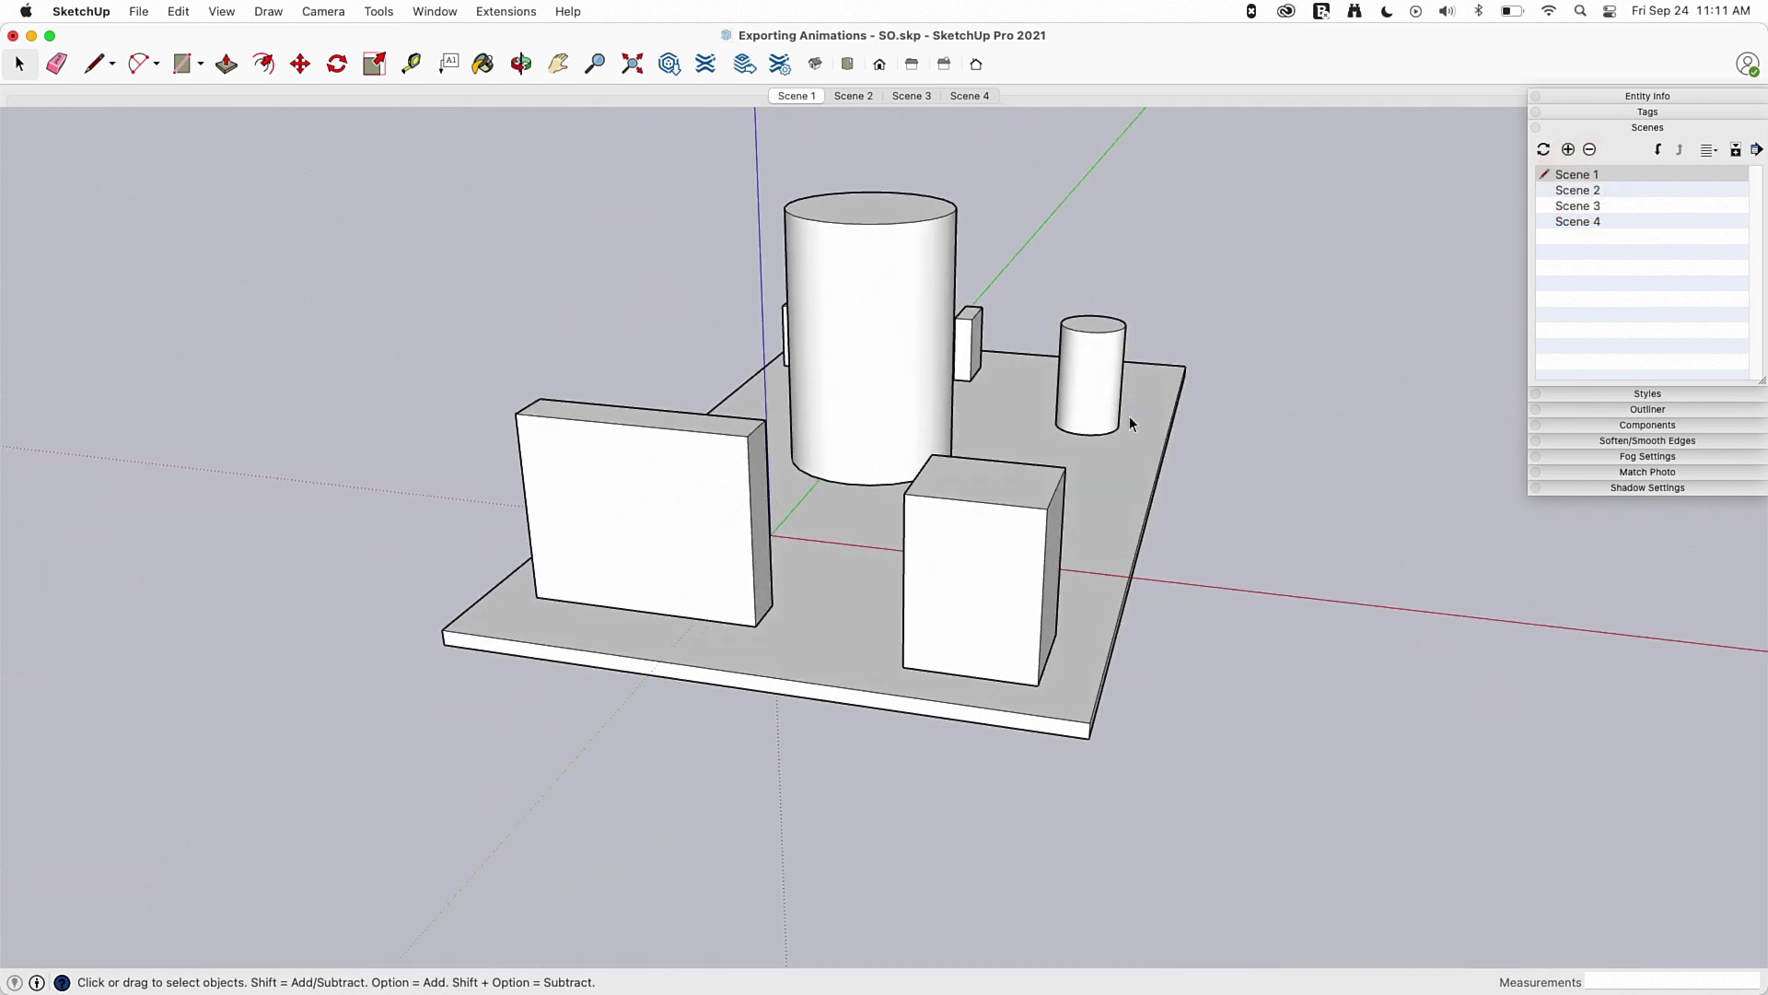
click(1735, 150)
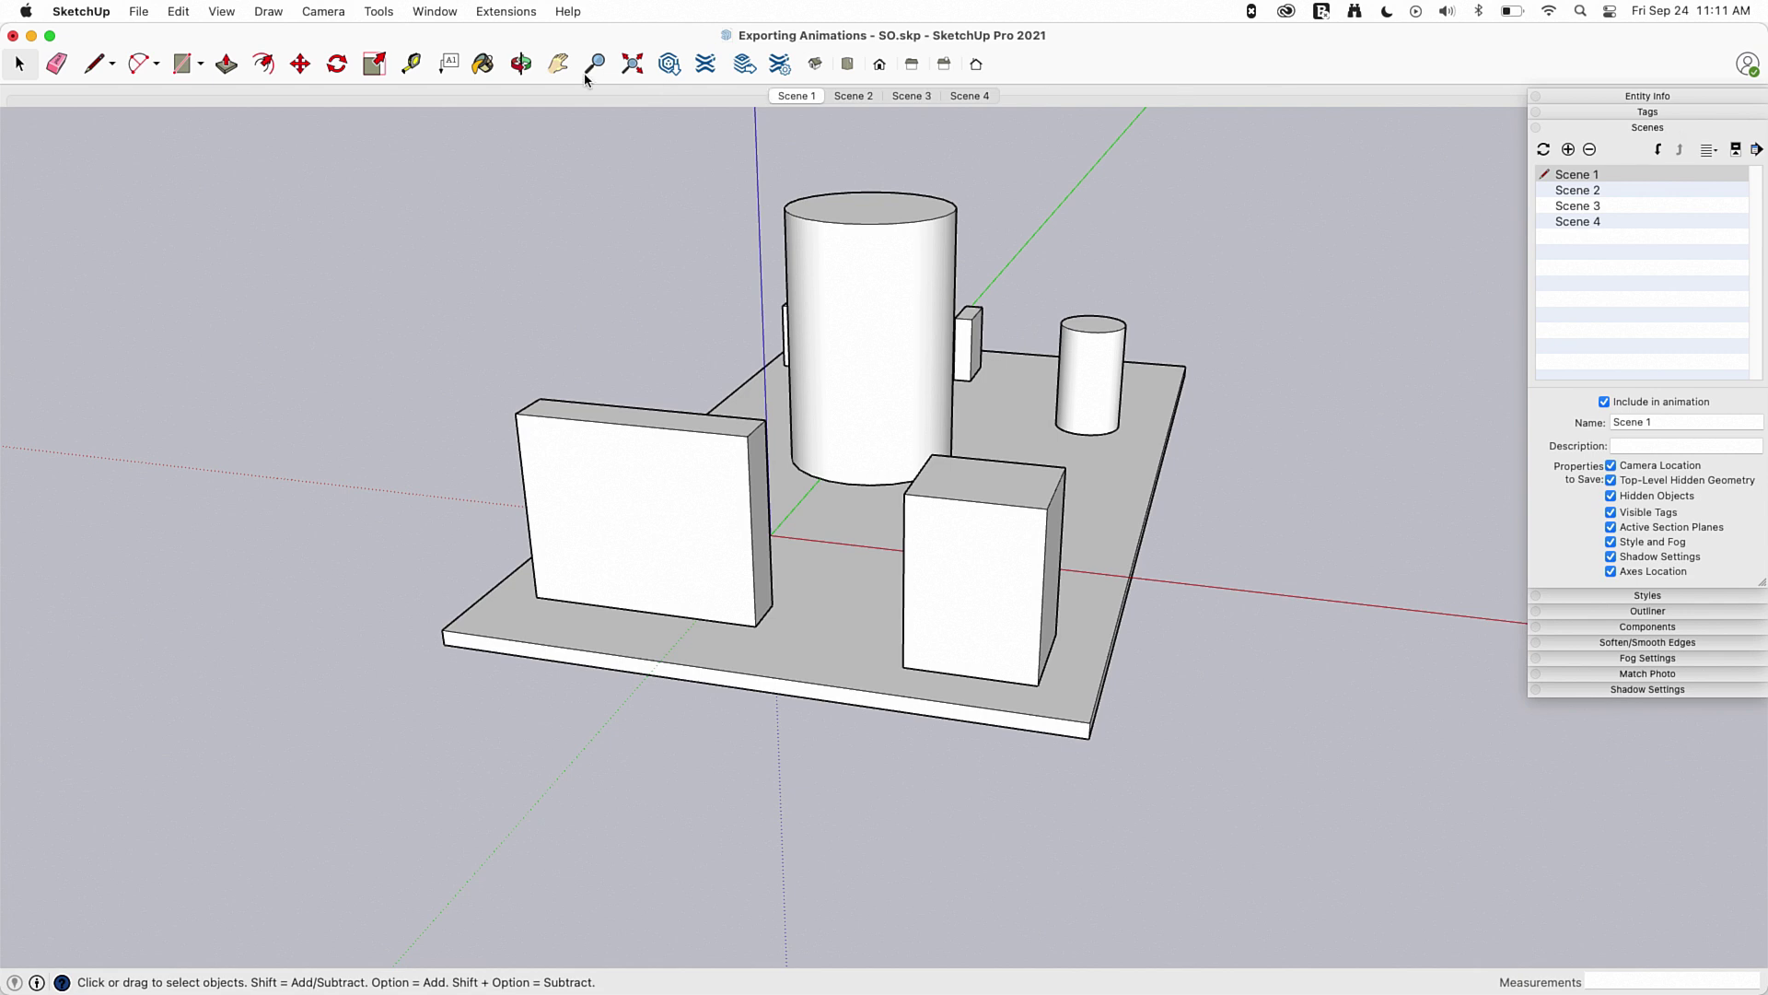
click(435, 12)
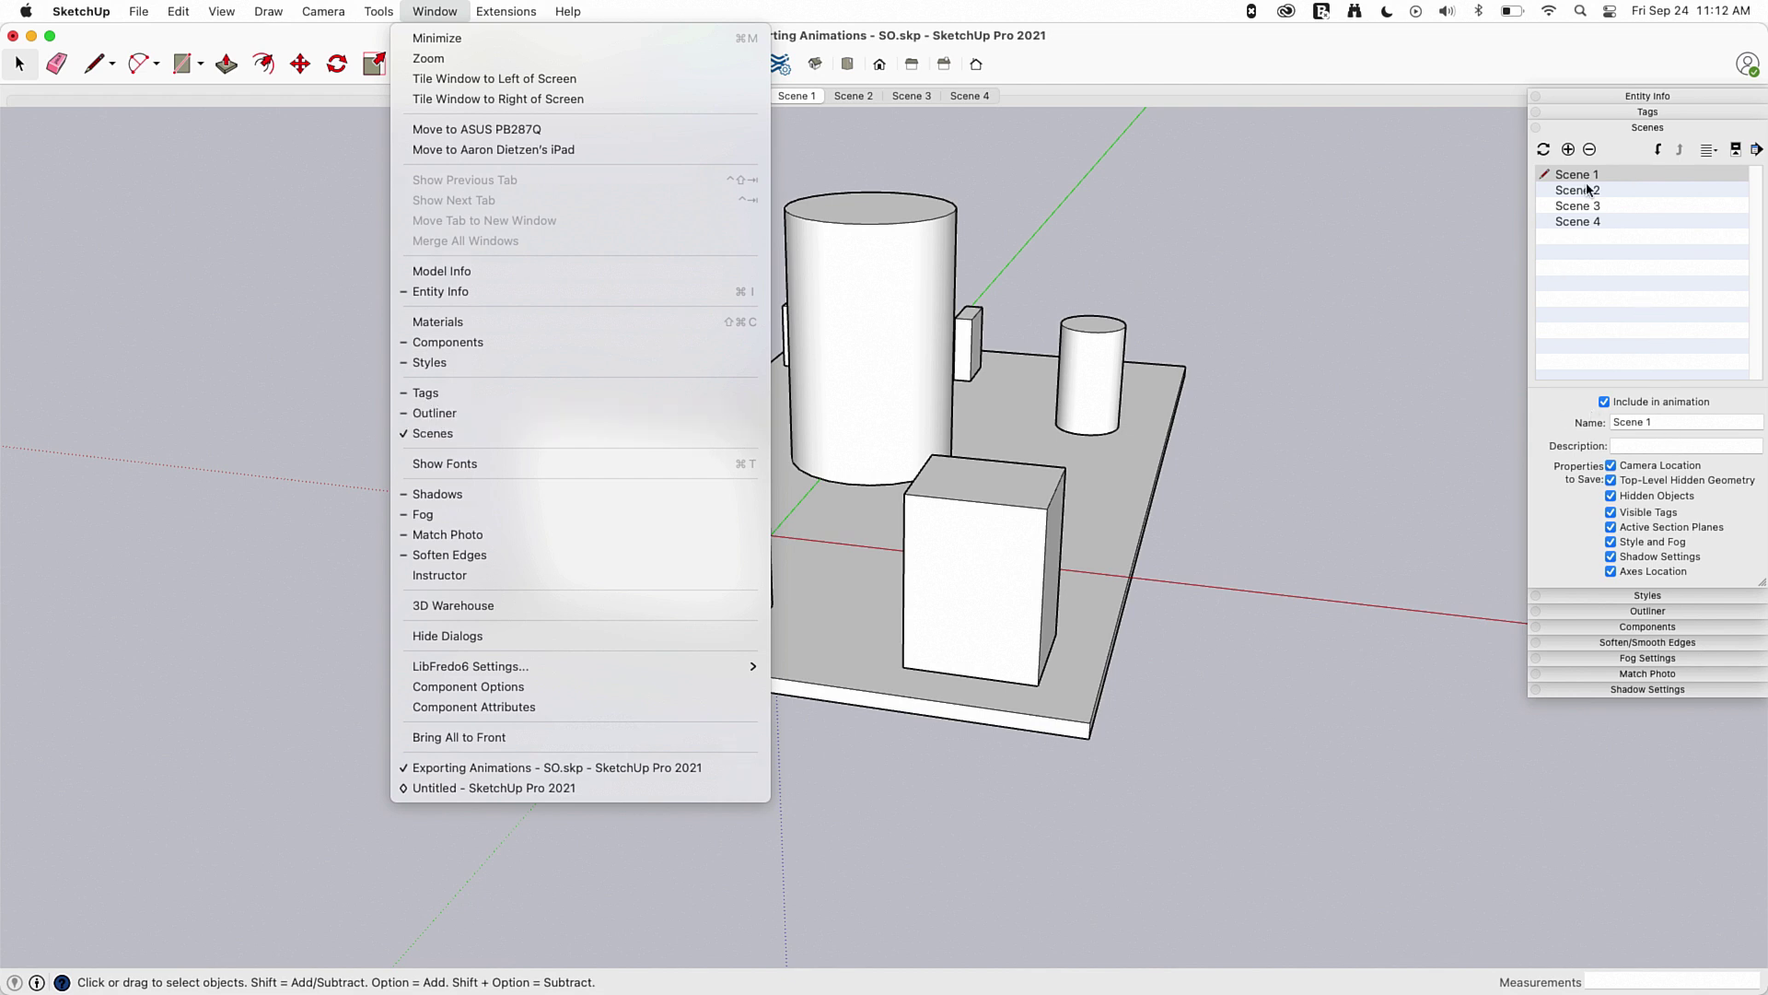
click(1593, 126)
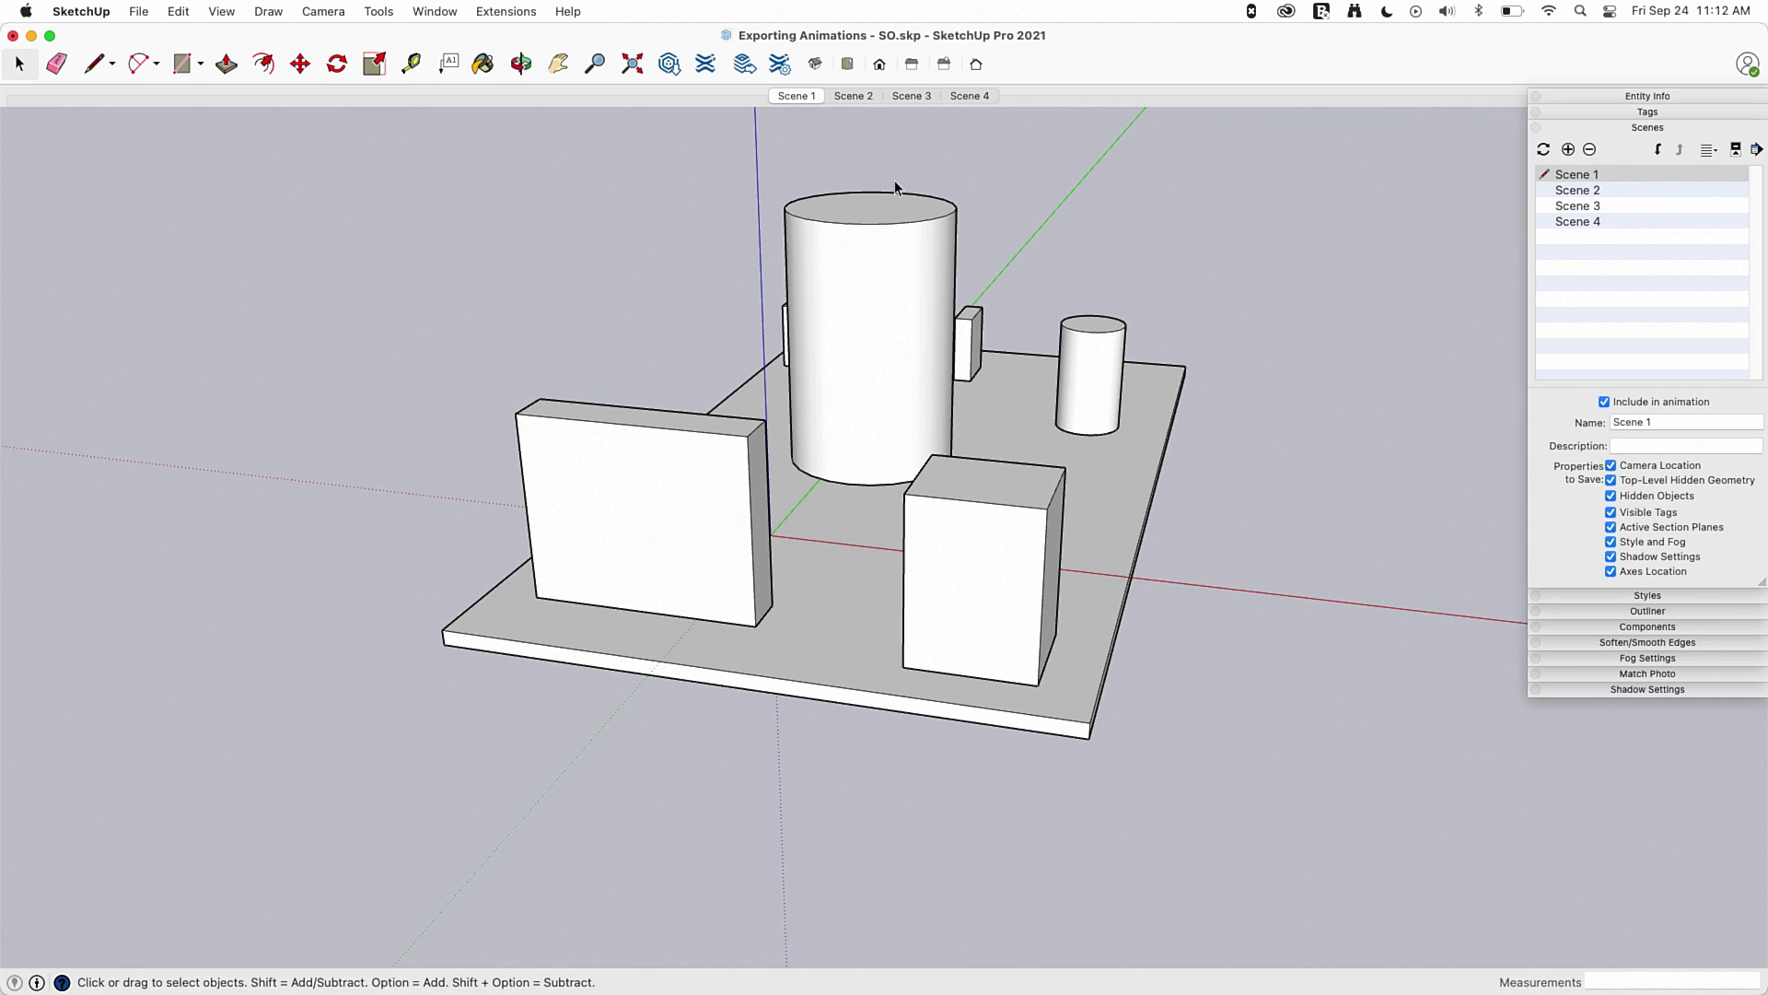
- Uncheck Include in animation for Scene 3, preview Scenes 2 and 4, then collapse the Scenes panel
click(1575, 207)
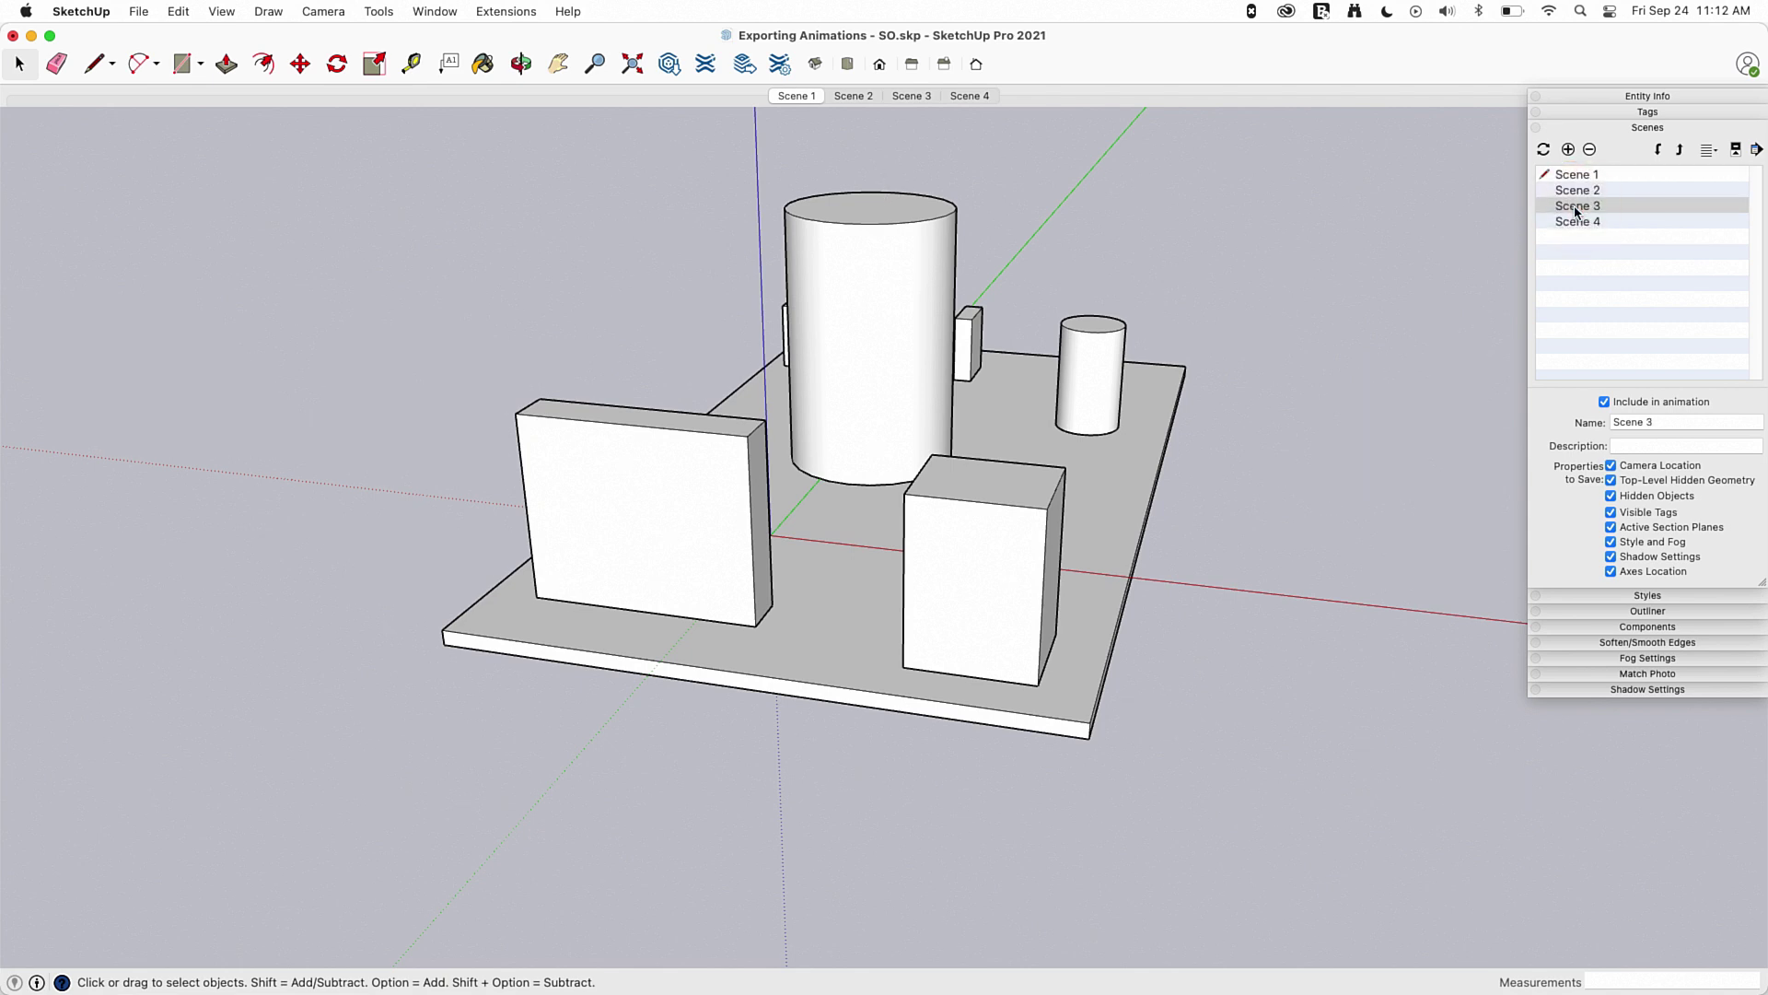
click(1604, 403)
click(849, 99)
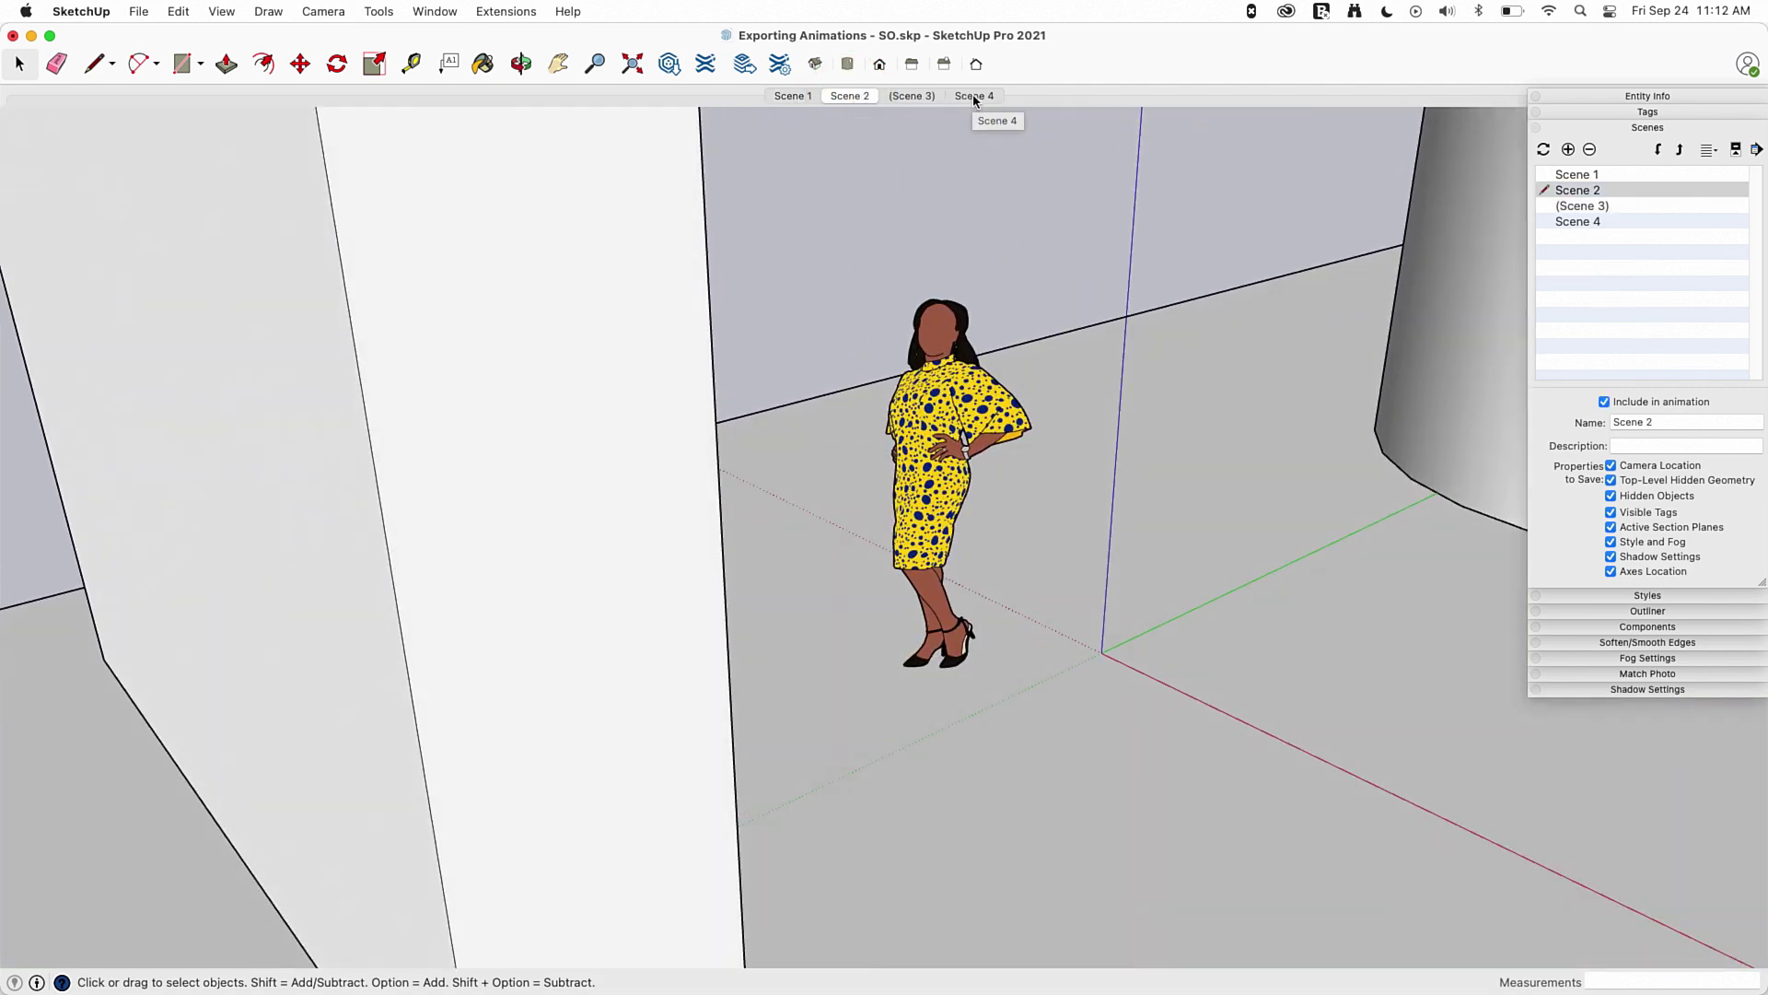
click(974, 96)
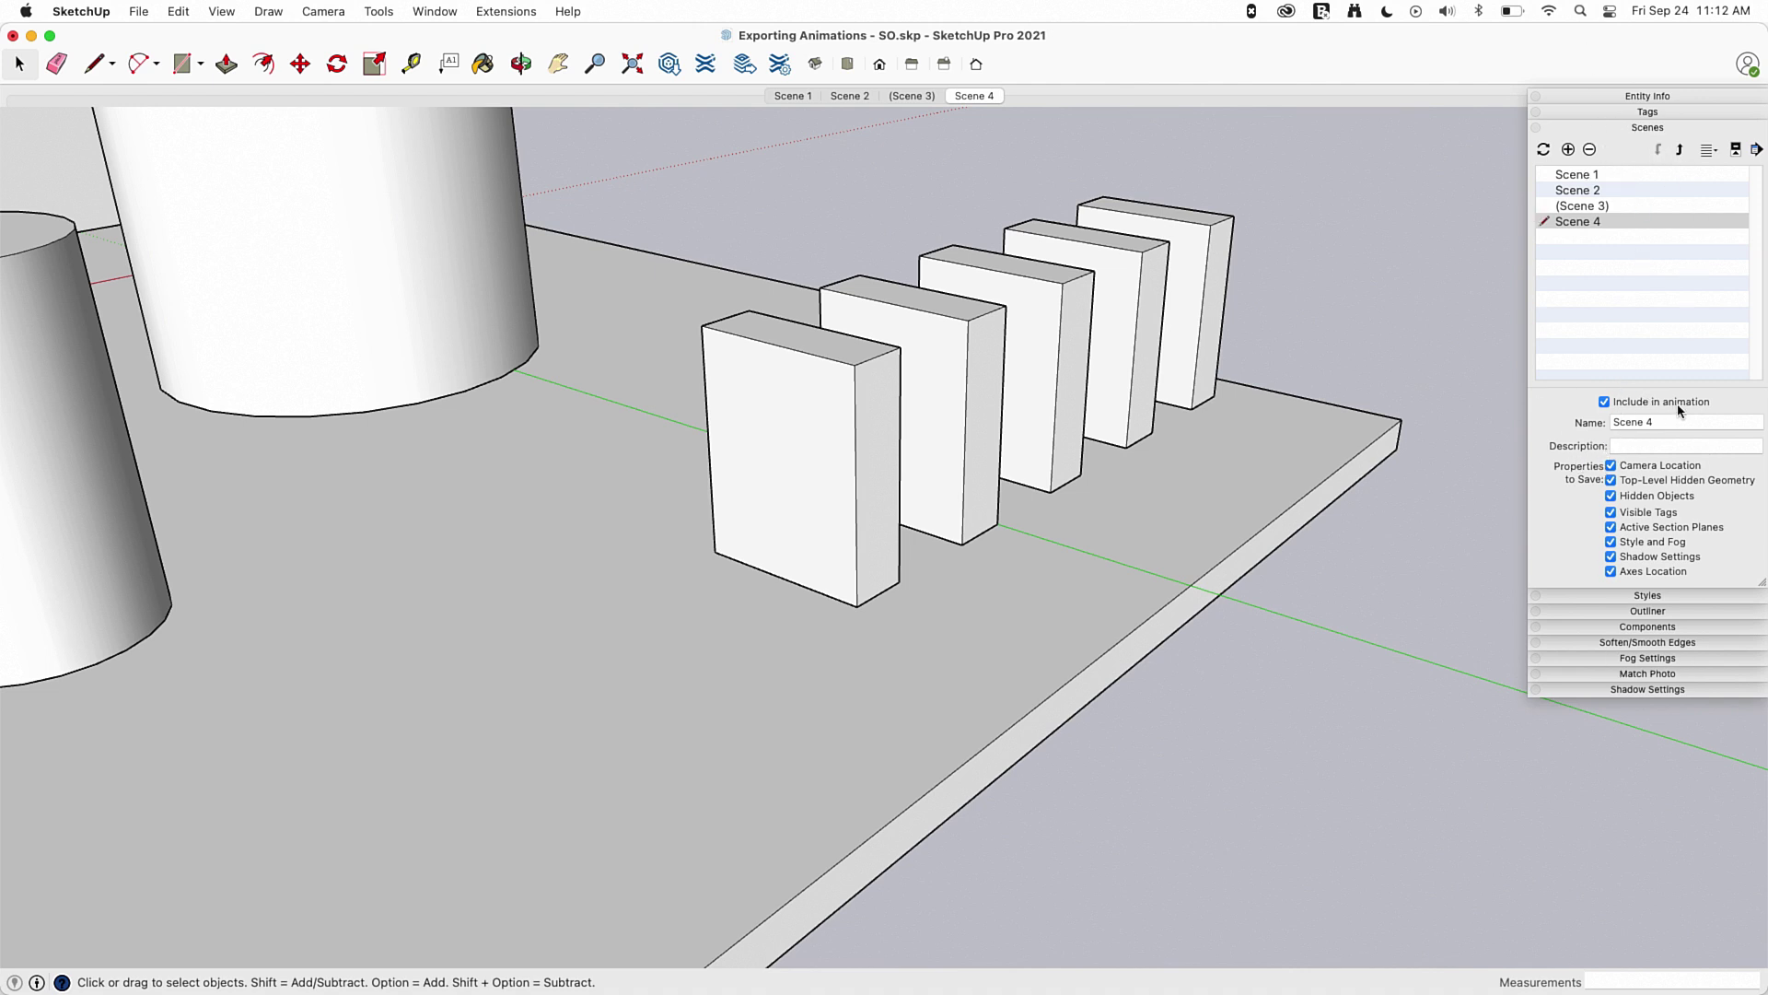
click(1616, 134)
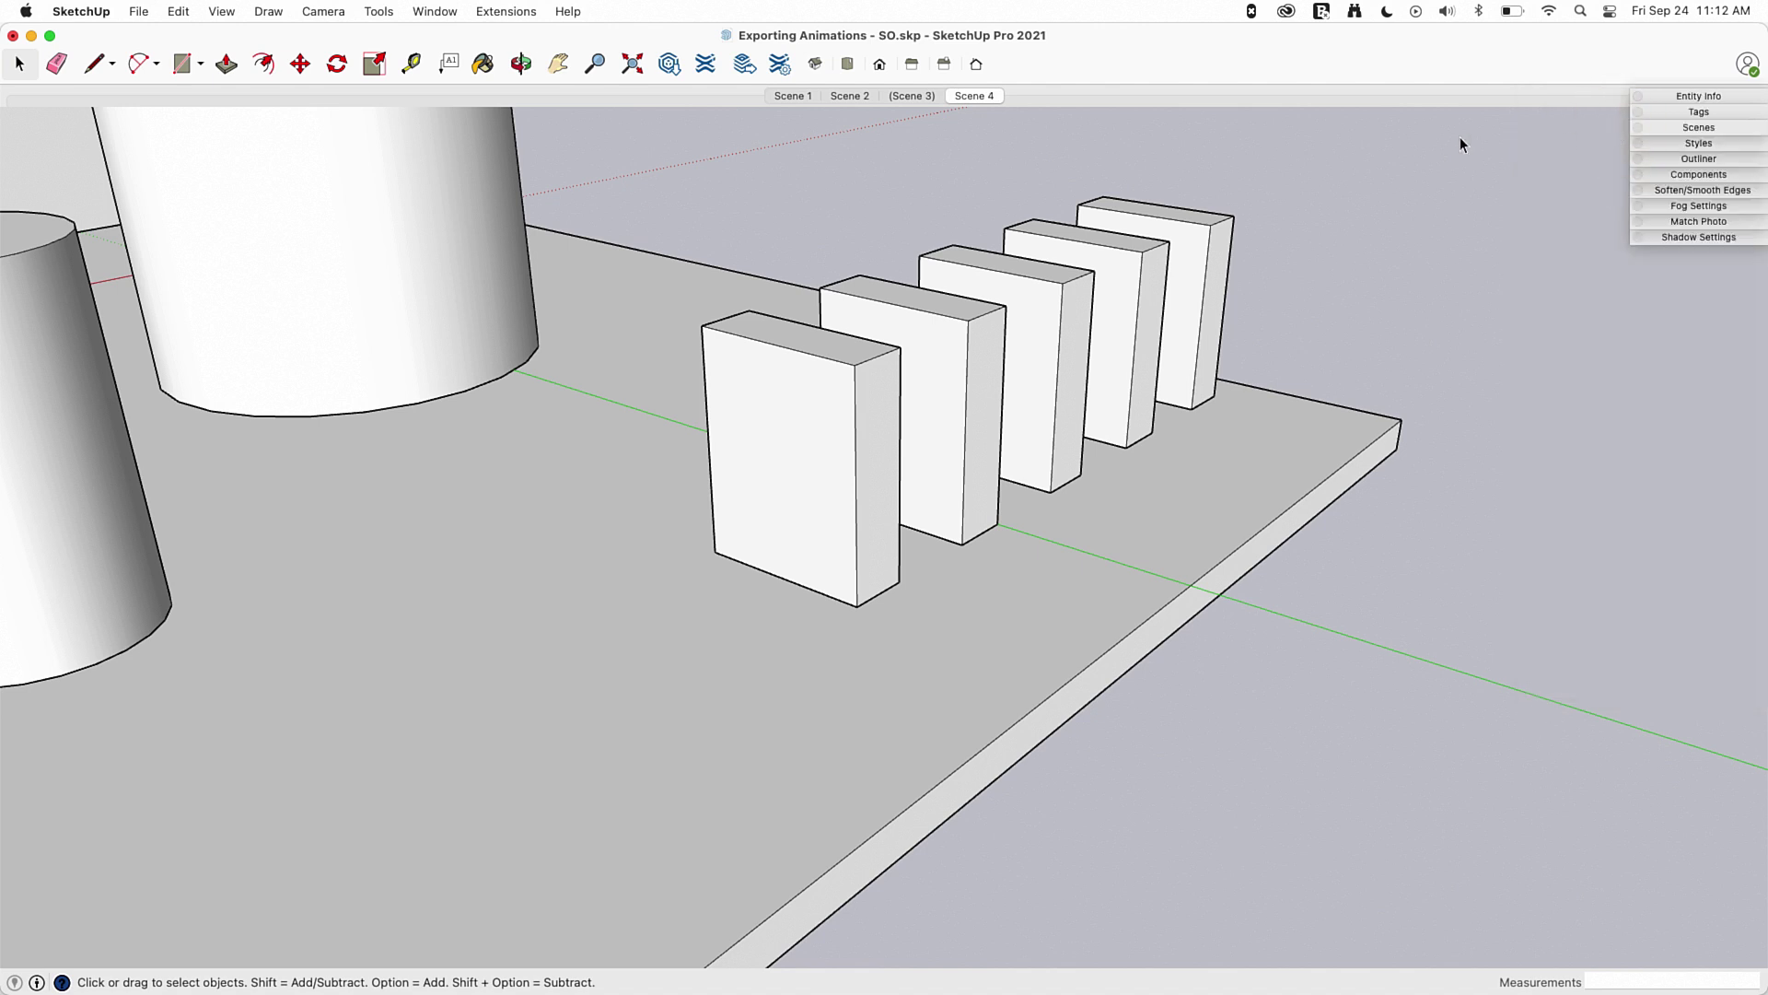
- Open the animation settings via View > Animation > Settings and reposition the dialog
click(223, 12)
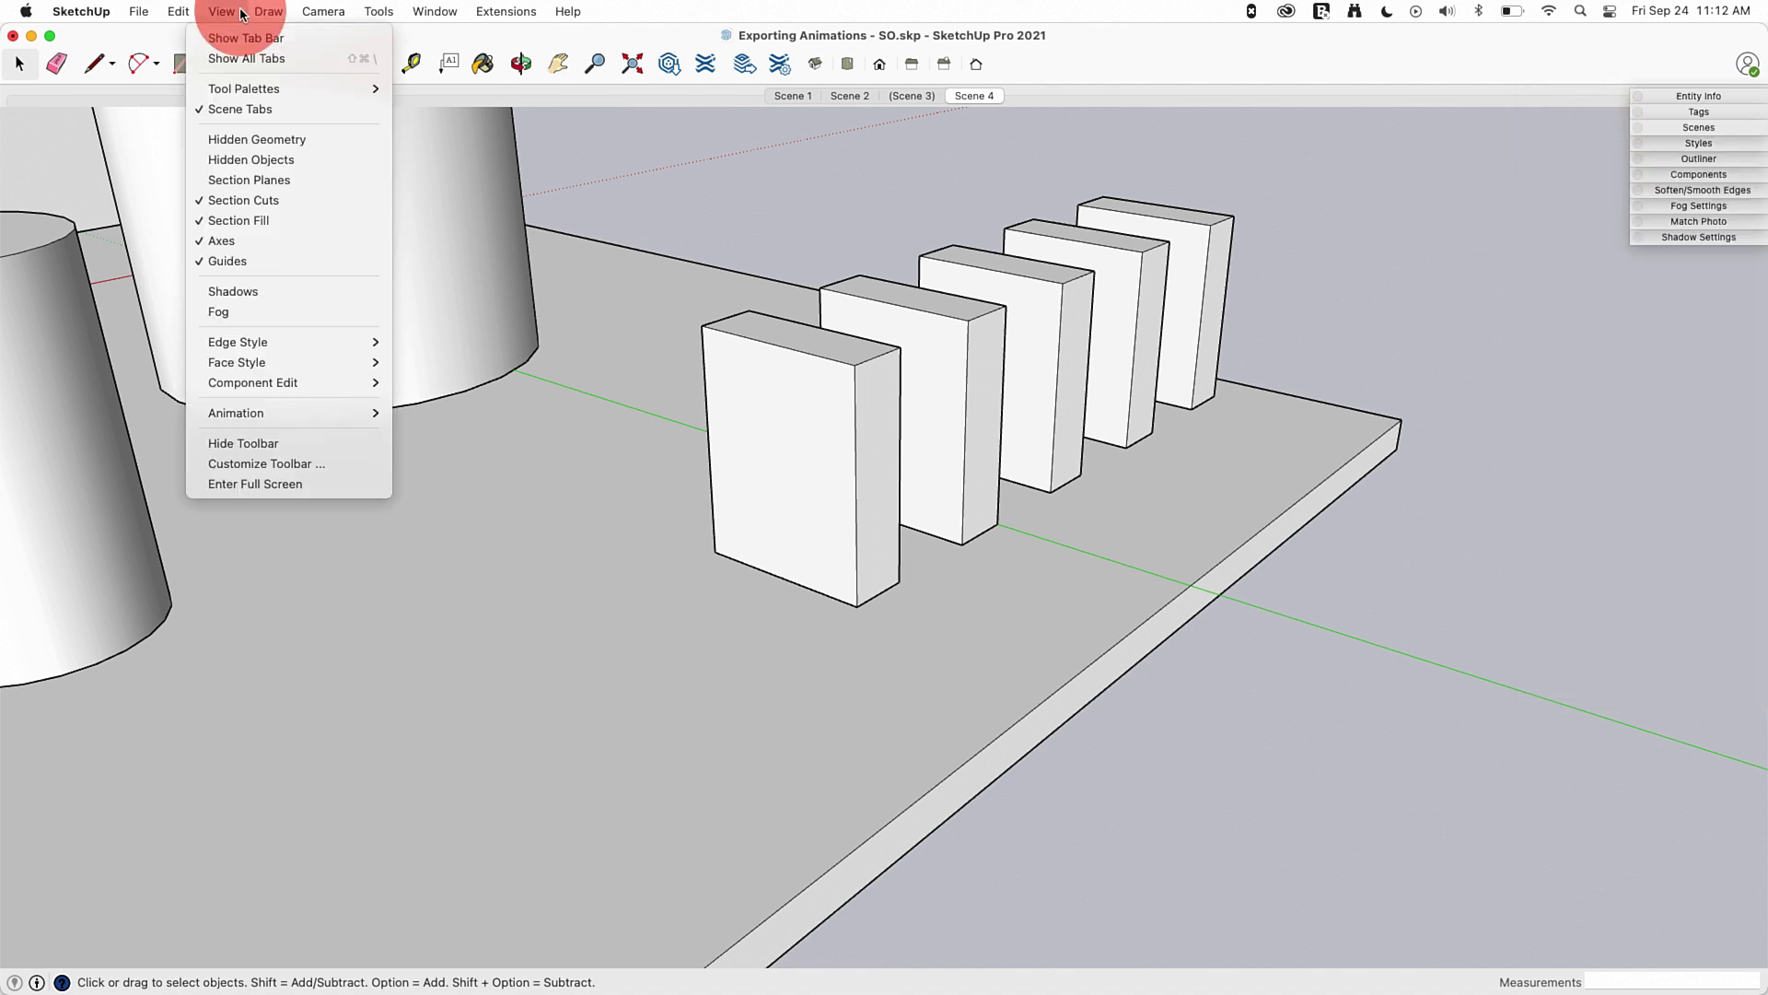
mouse_move(273, 414)
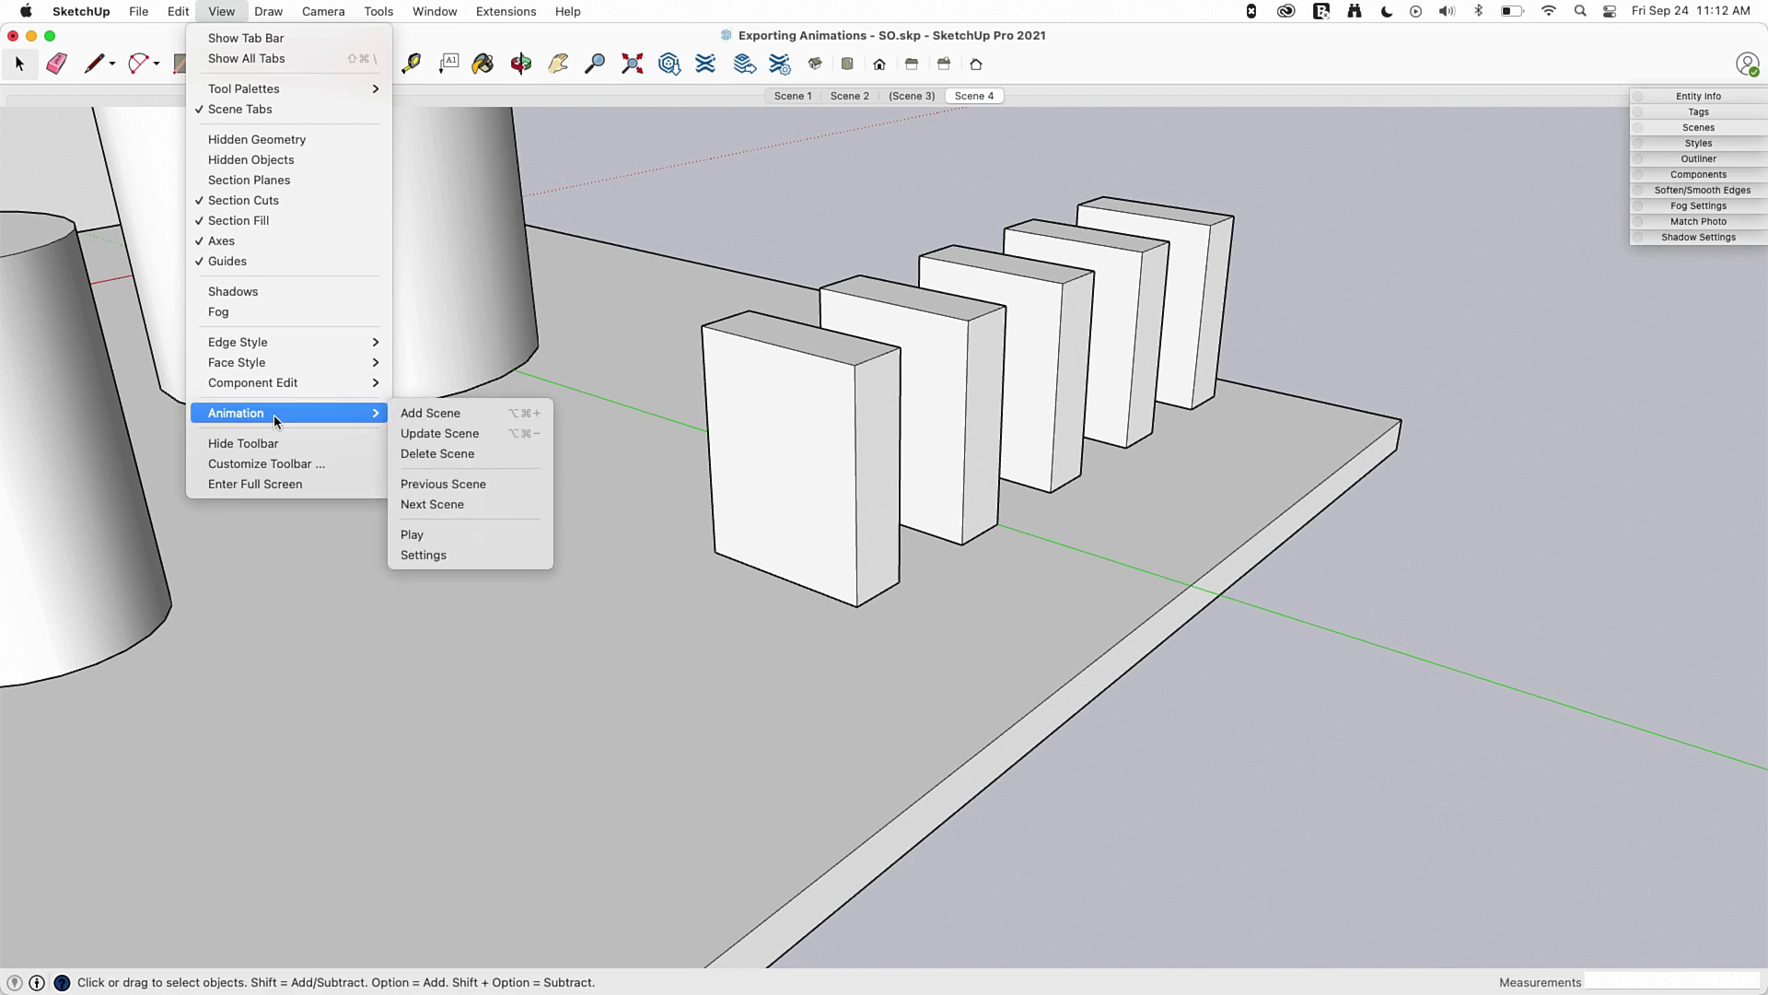
click(480, 555)
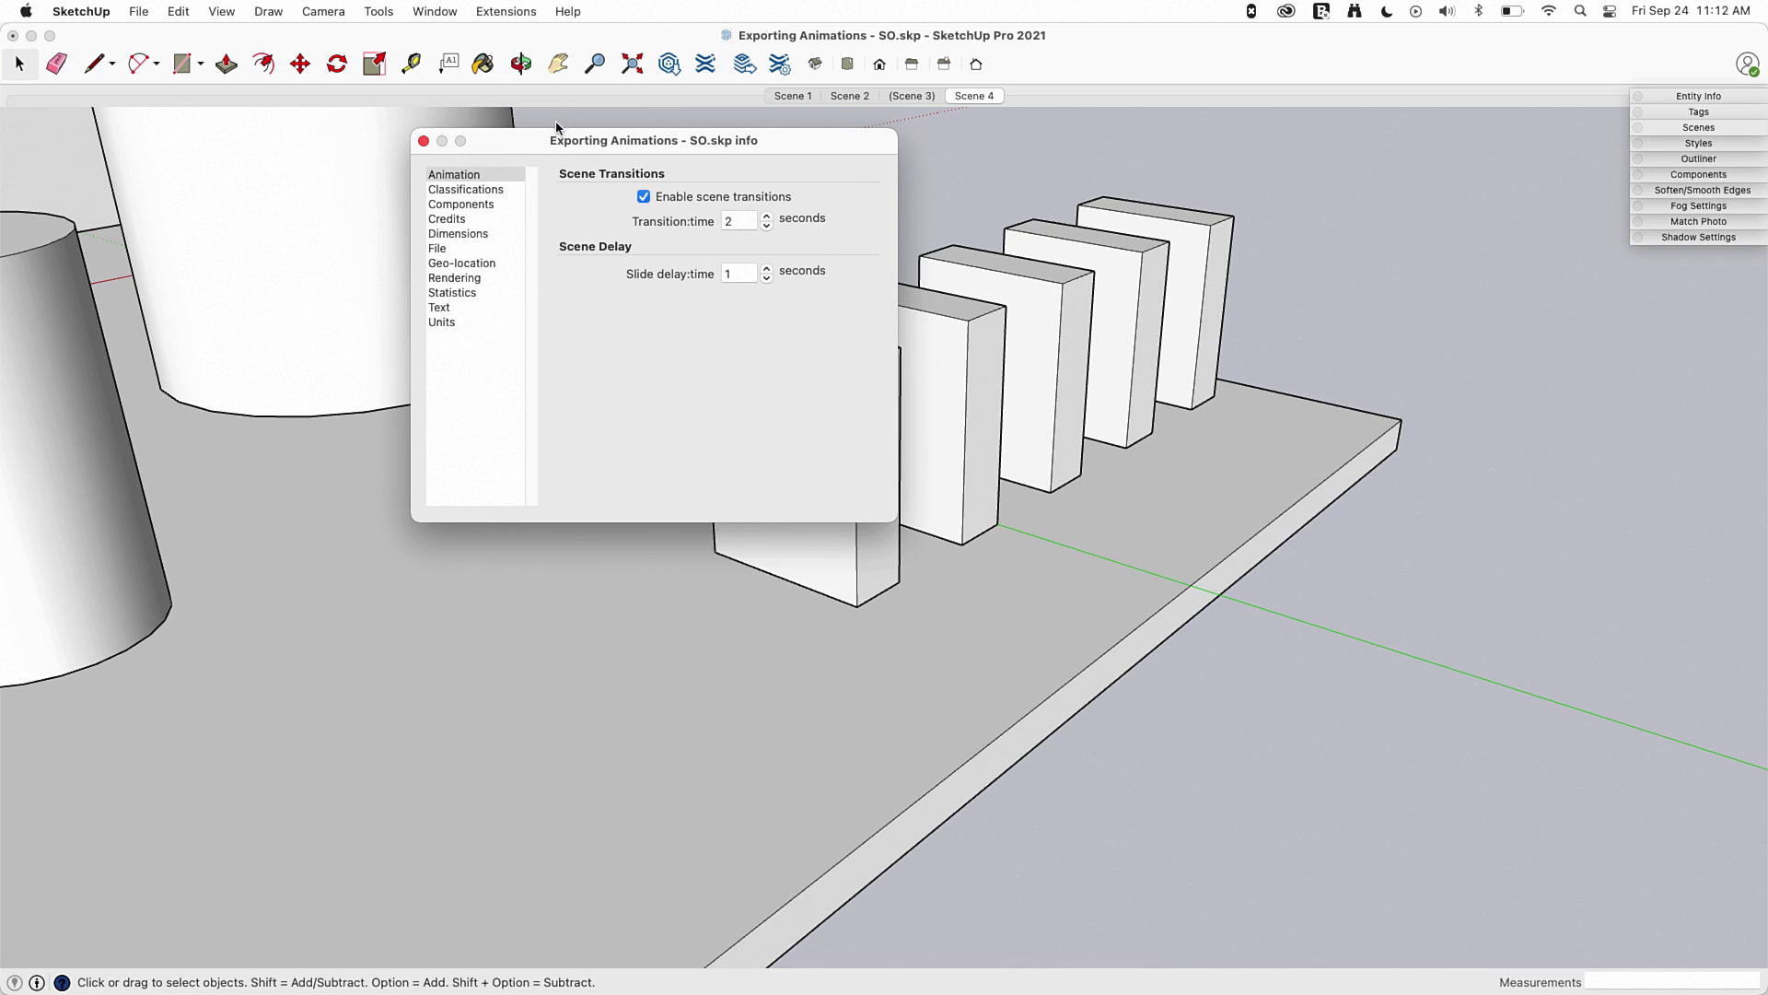
drag(533, 138, 666, 179)
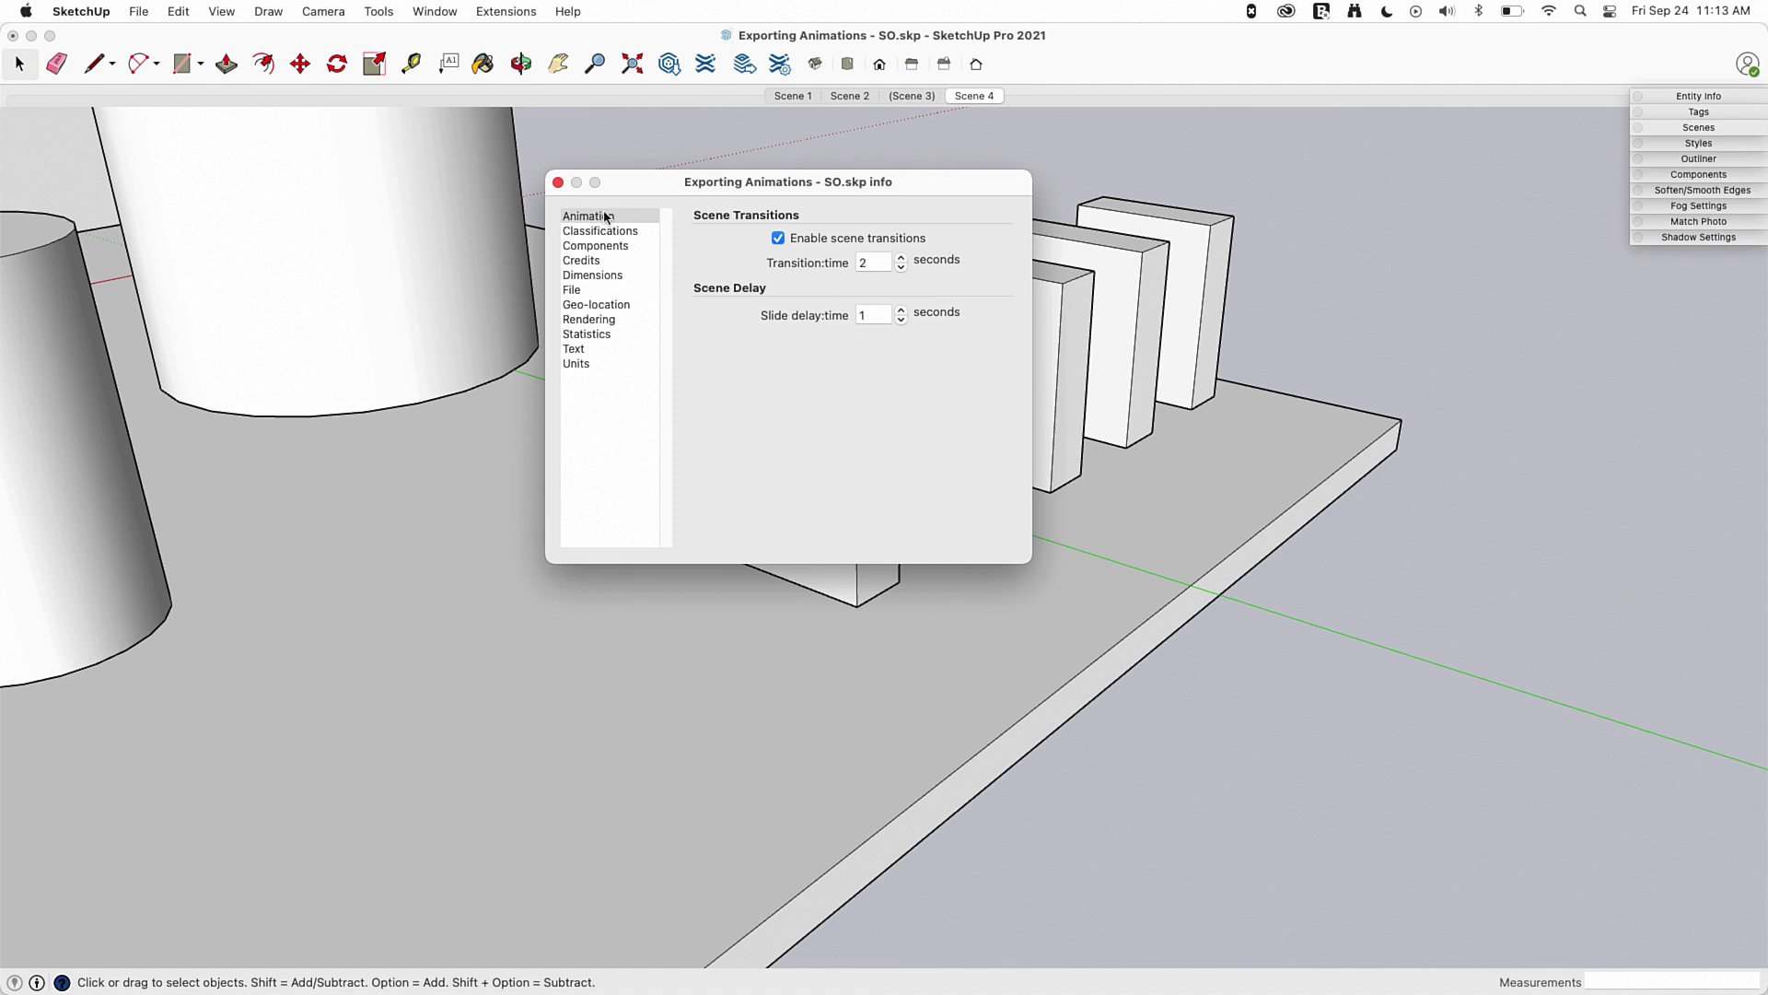
- Show Model Info's Animation page with 2-second transitions and select the 1-second scene delay
click(433, 13)
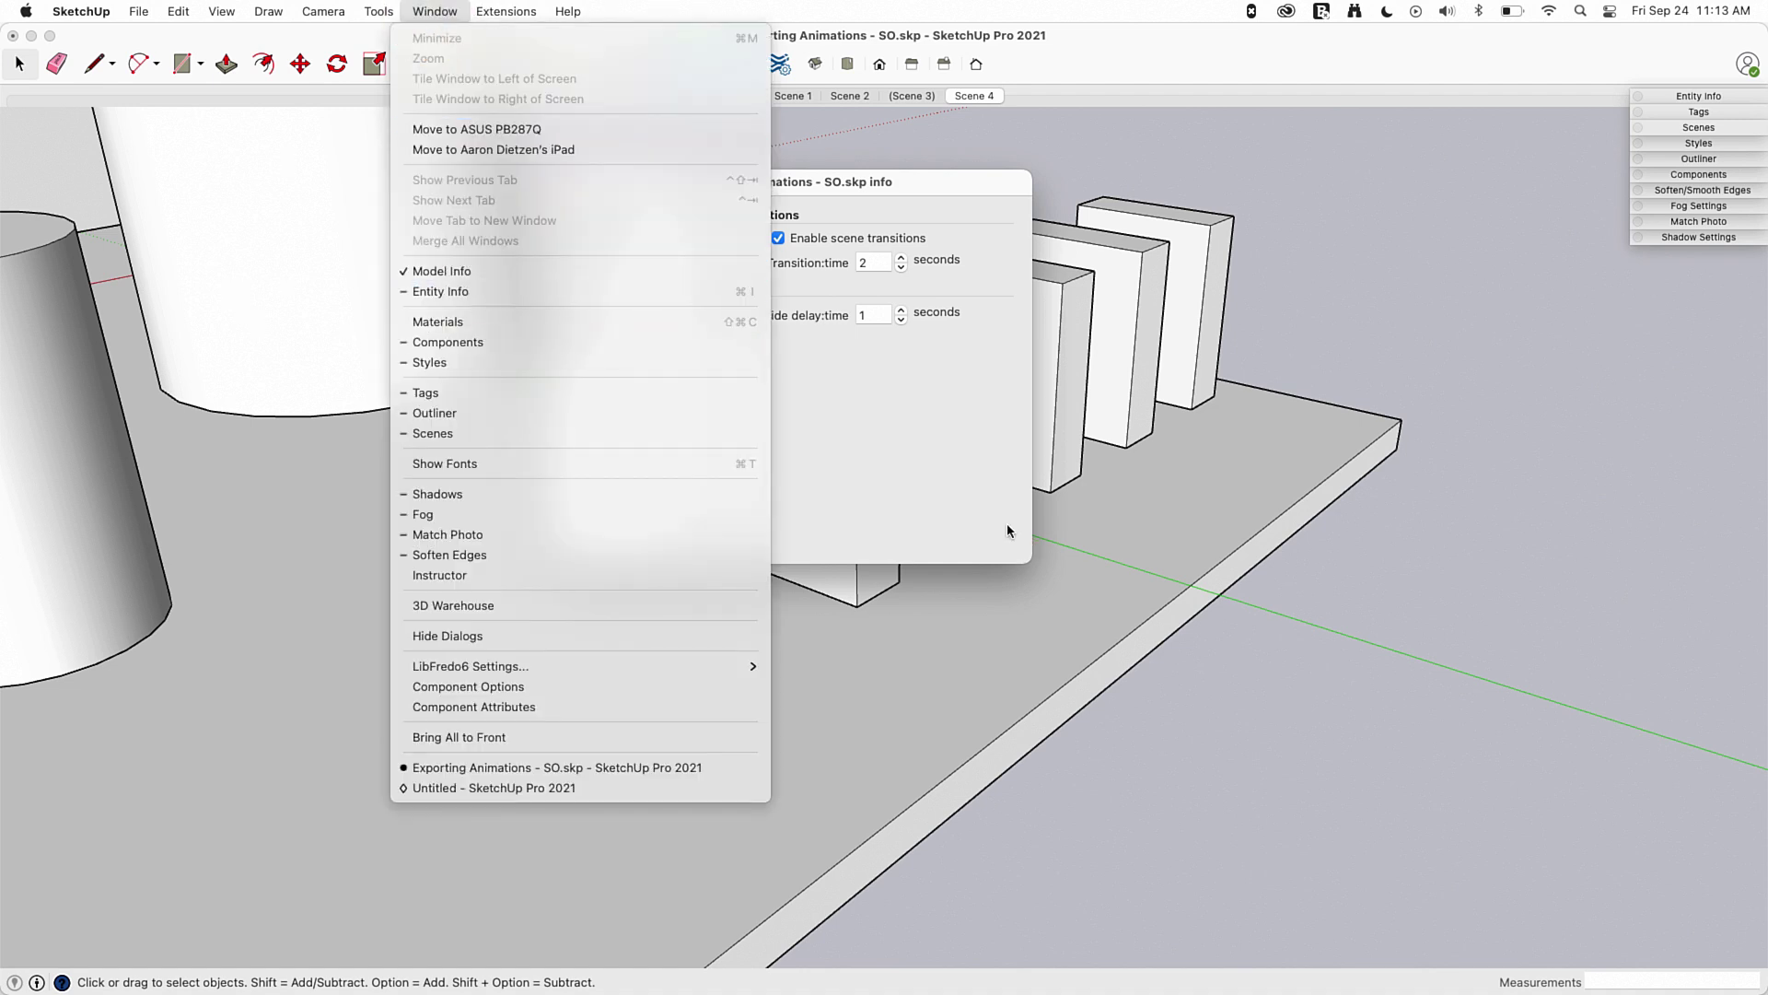
click(628, 272)
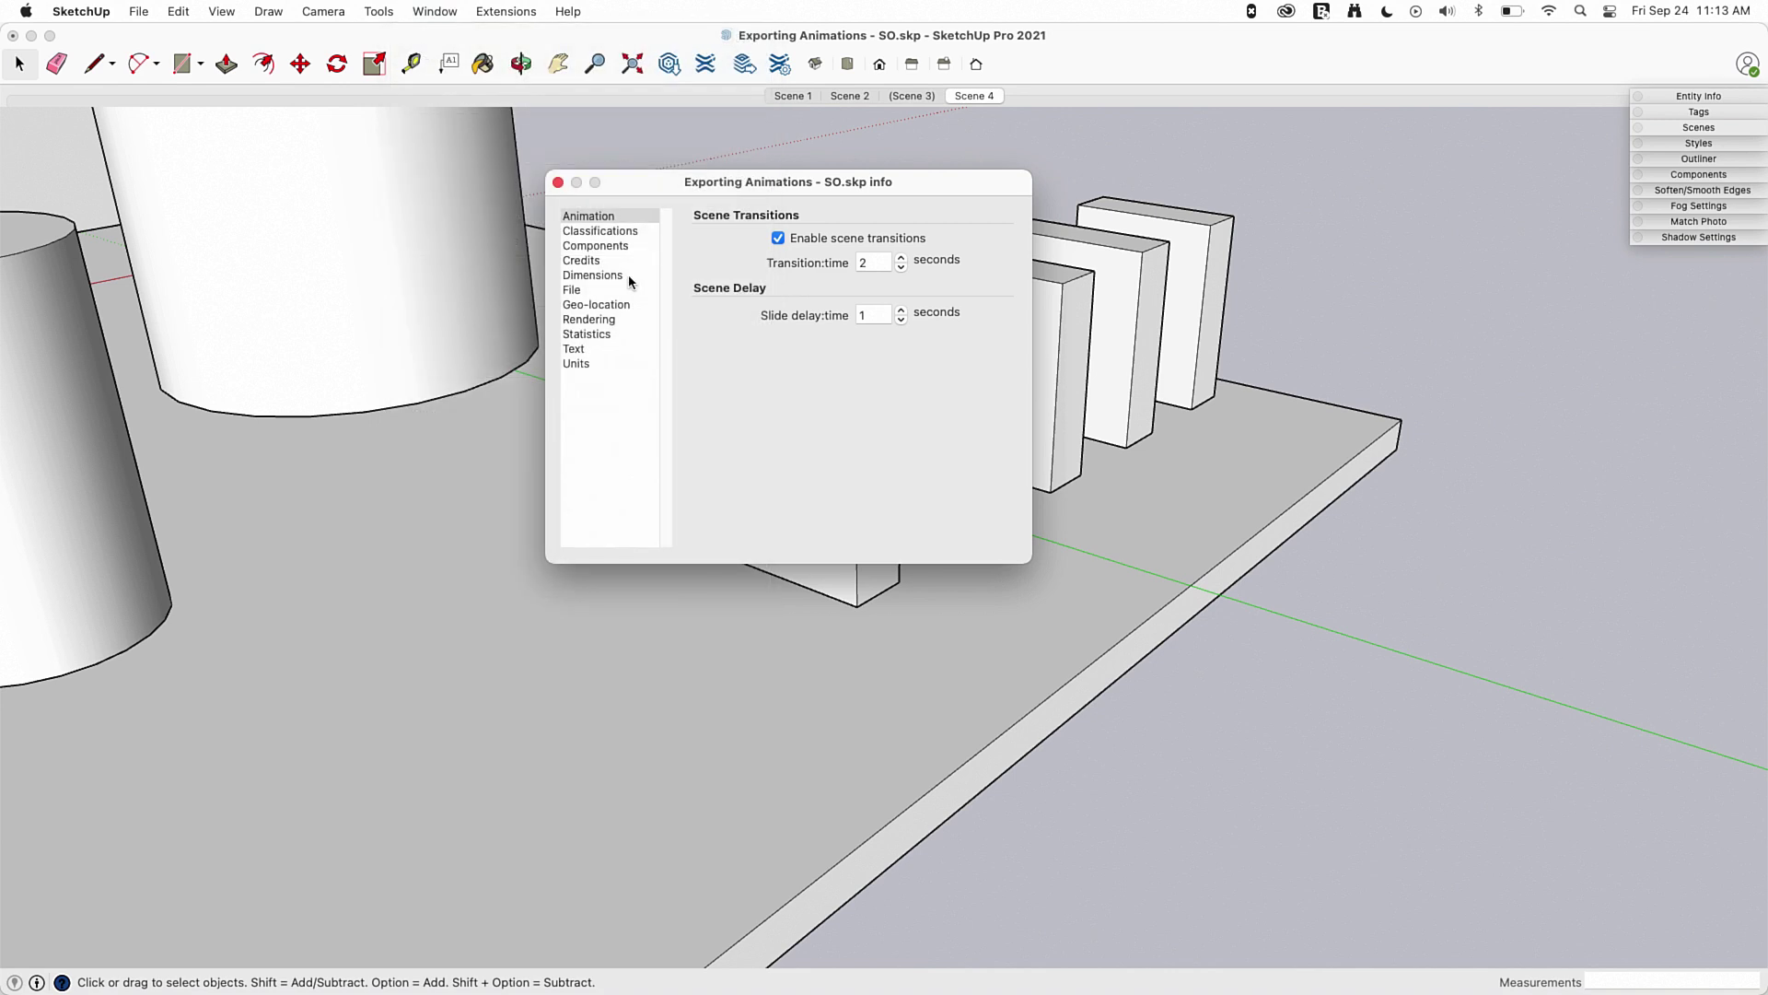
click(629, 217)
drag(863, 189, 1356, 456)
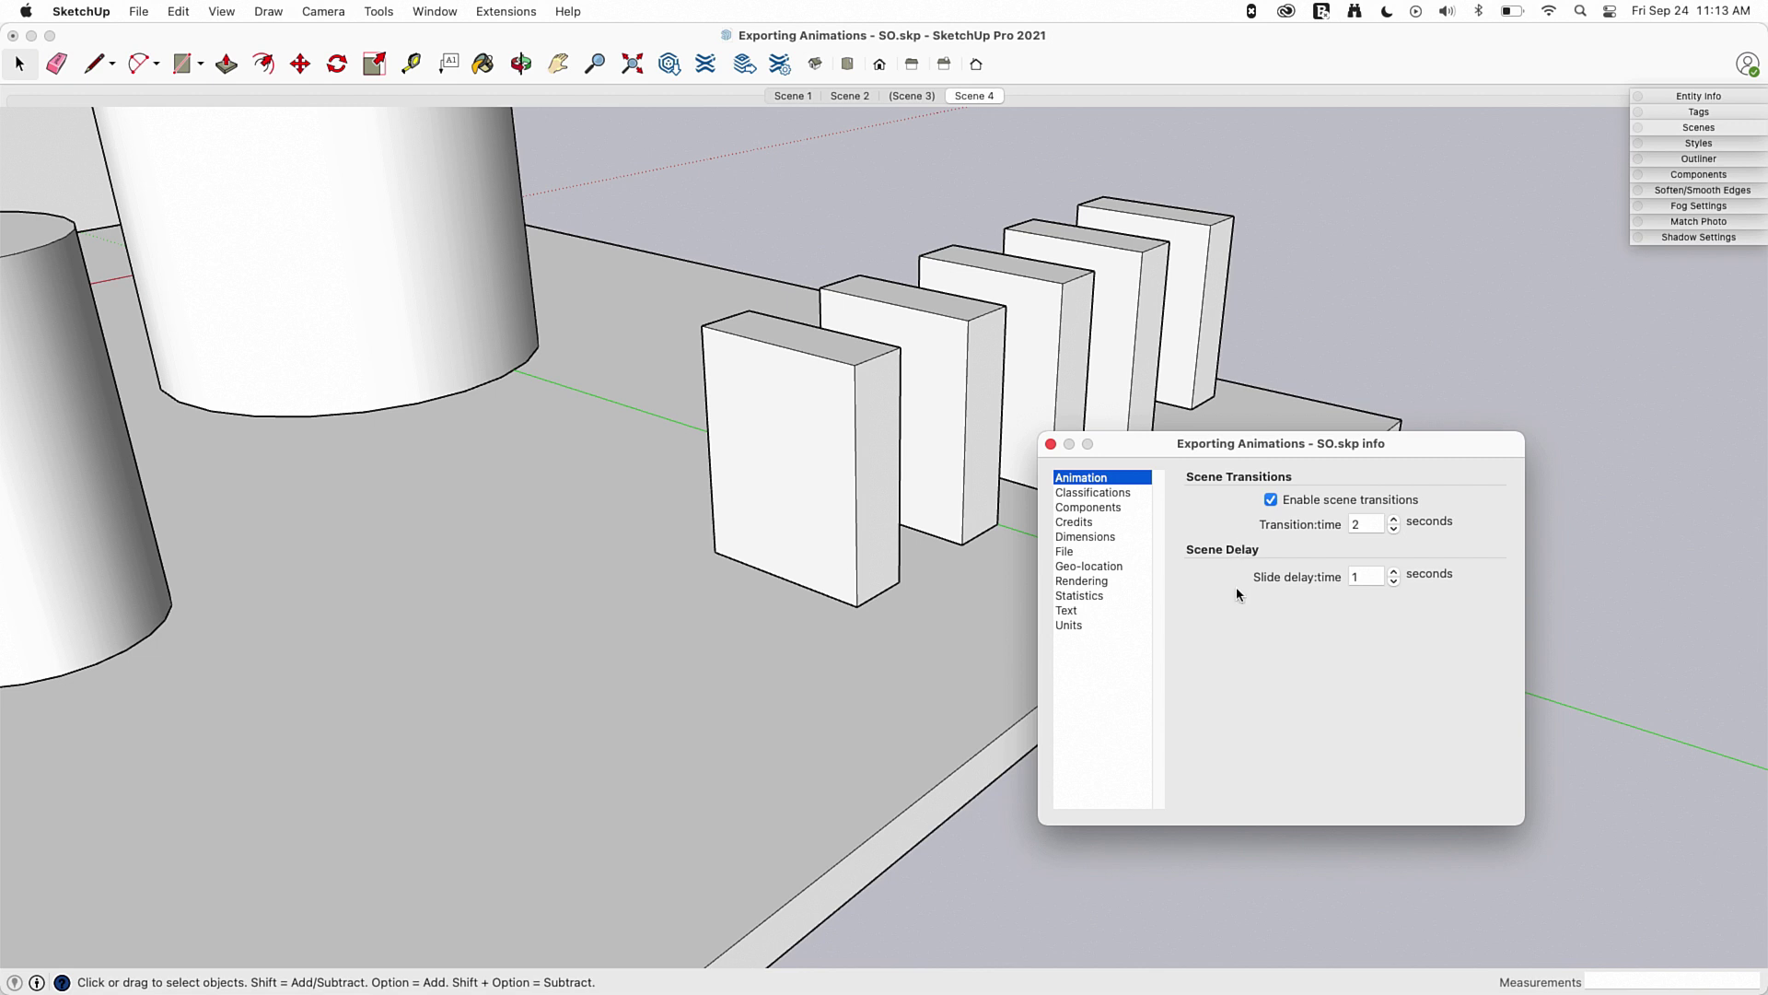
click(1361, 577)
- Close Model Info, start File > Export > Animation, and open the export format list
click(1049, 444)
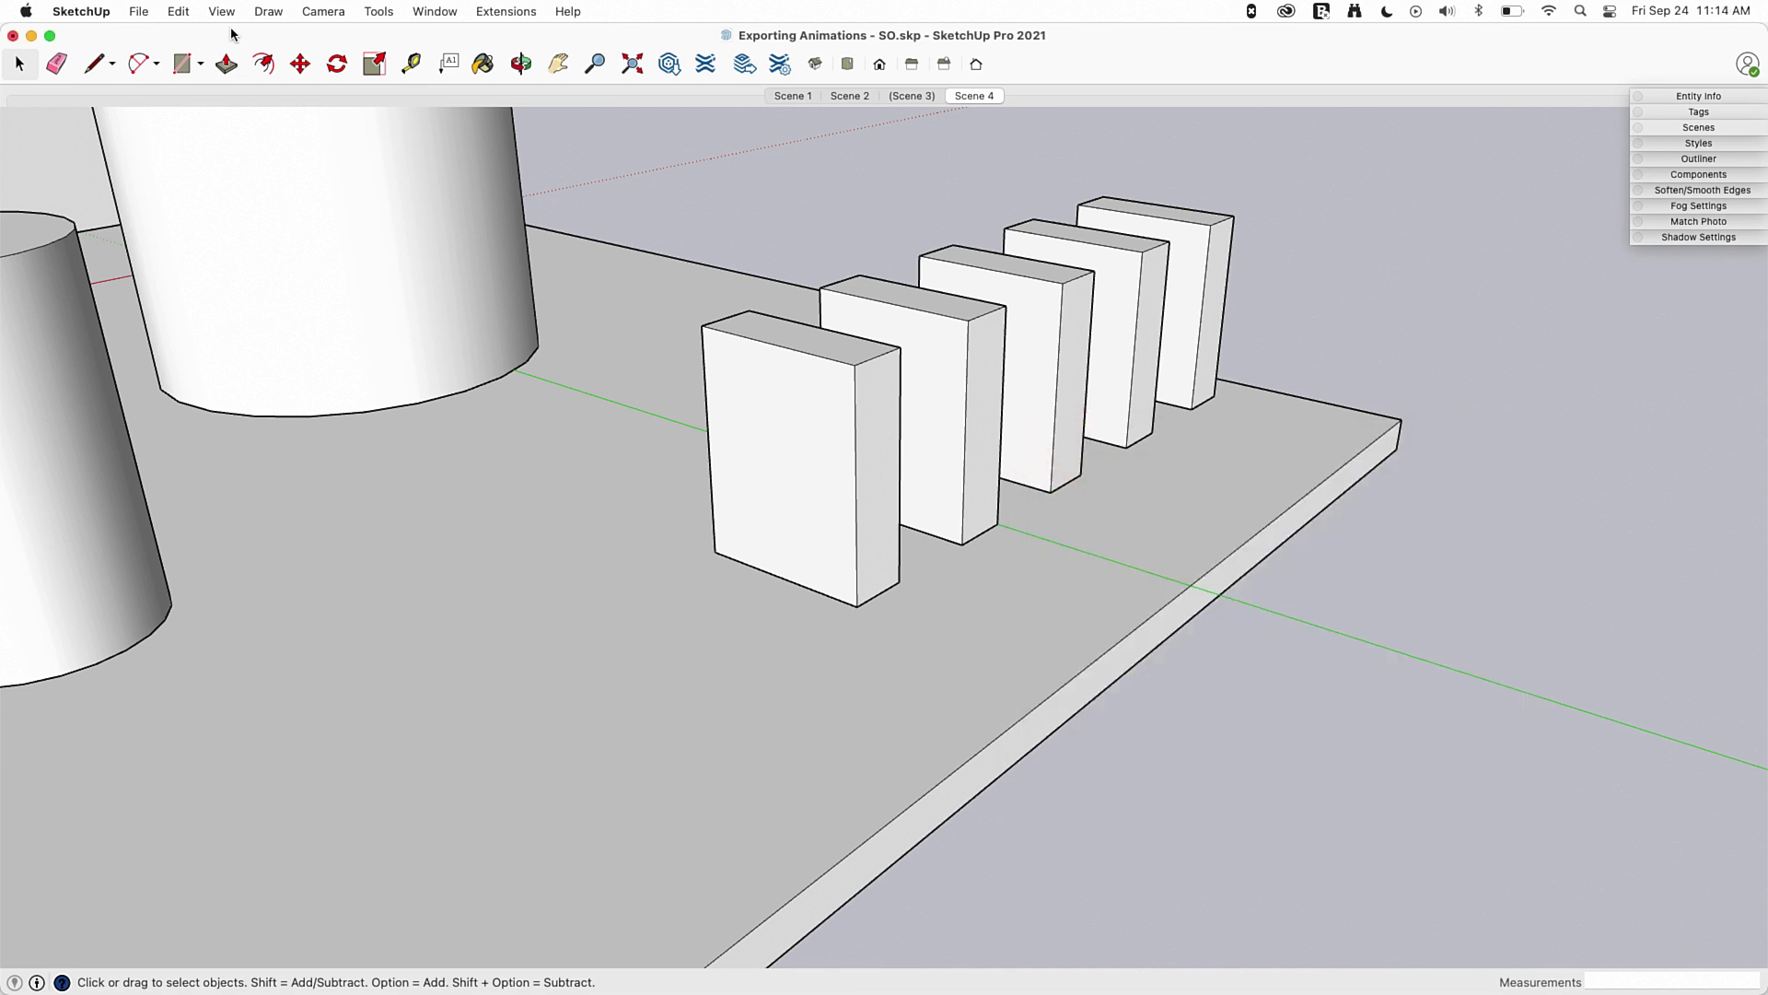
click(138, 11)
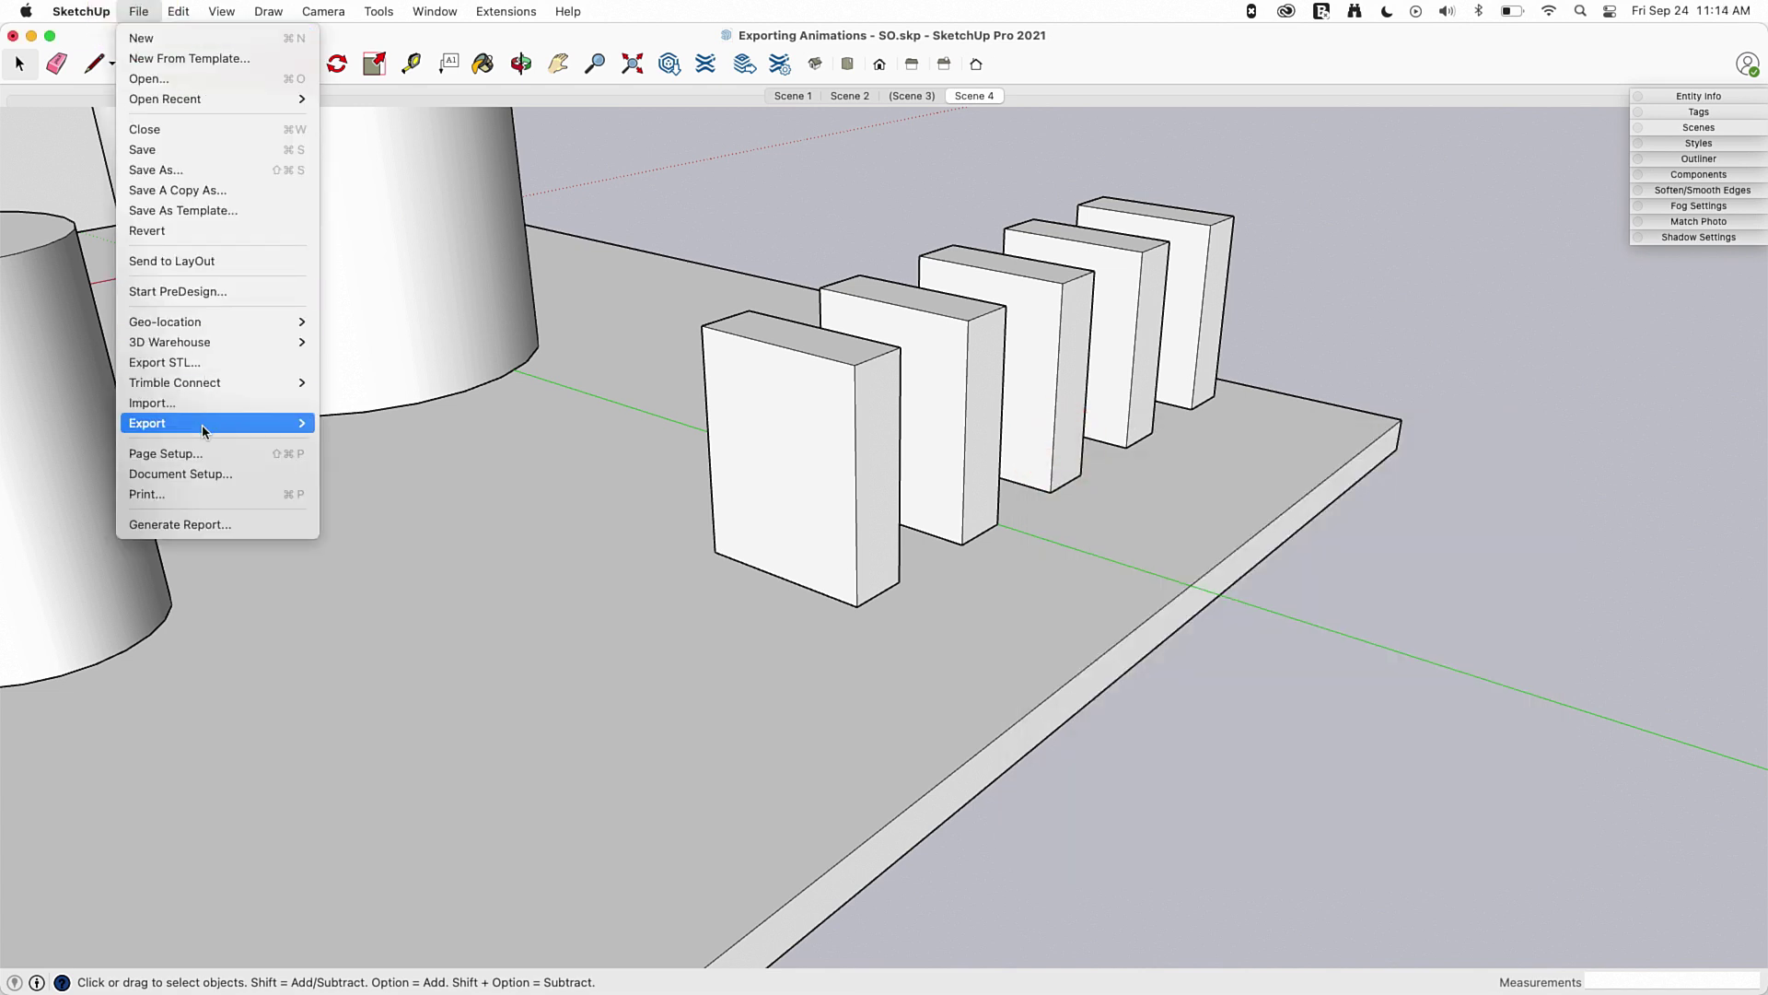
mouse_move(202, 425)
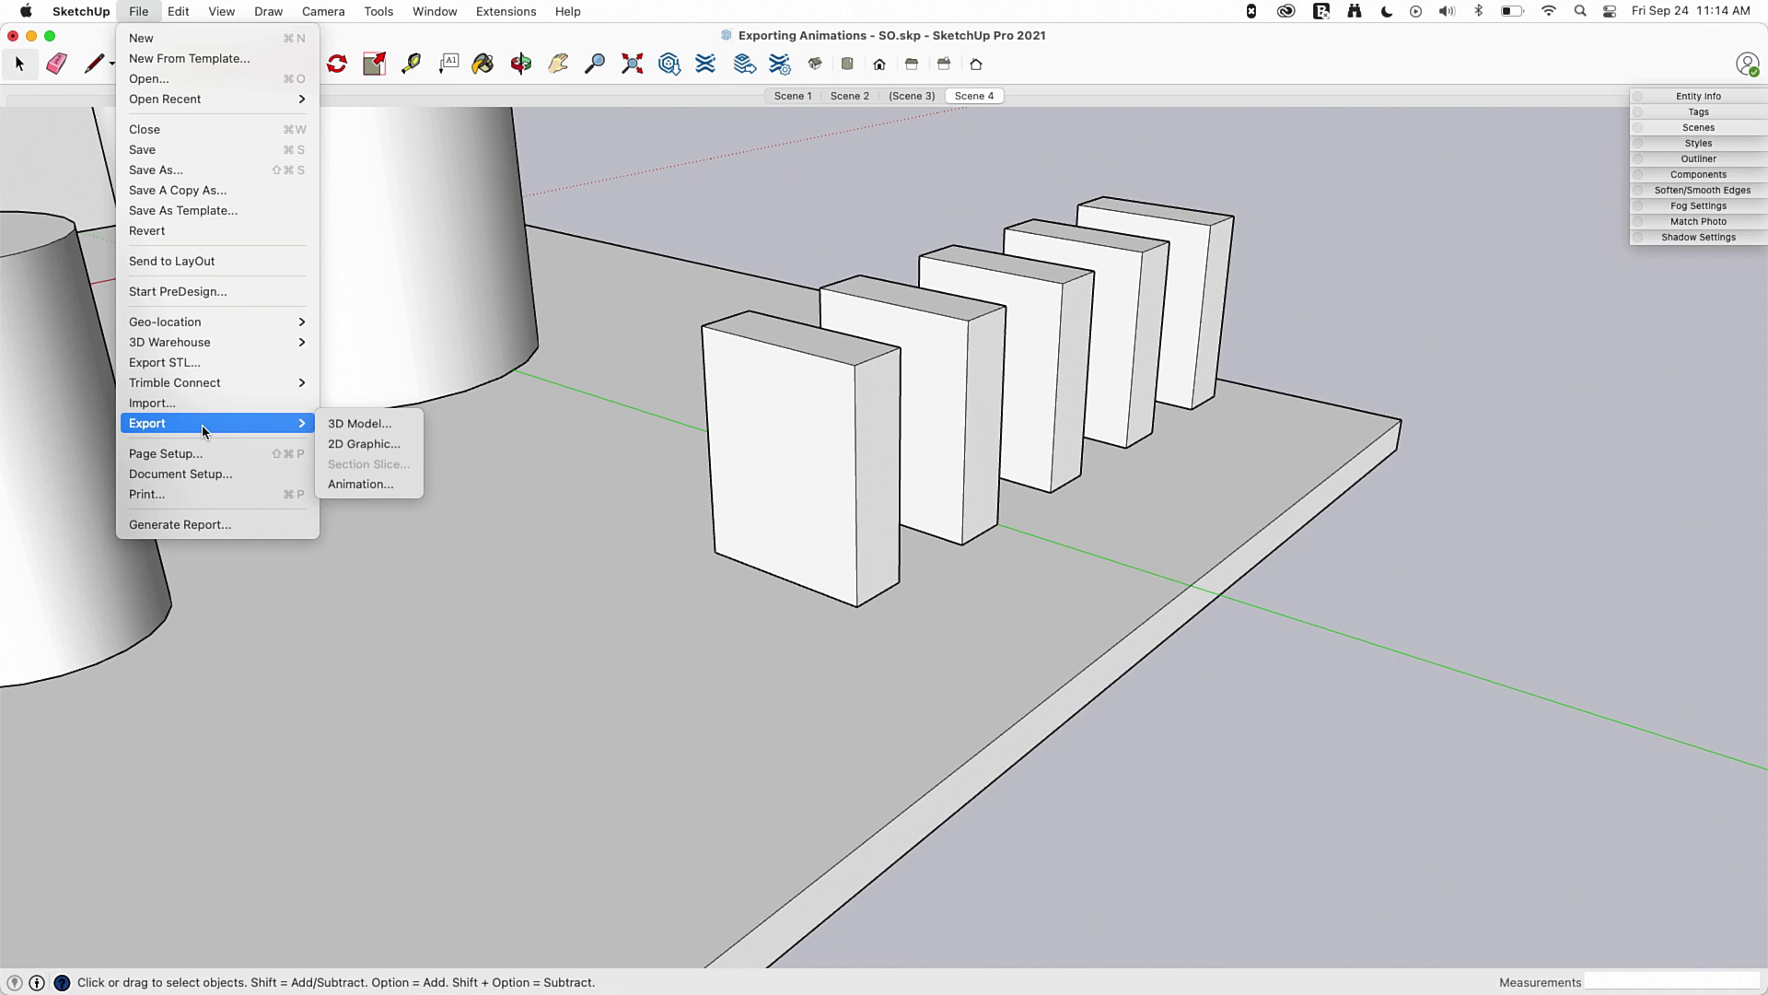
click(364, 490)
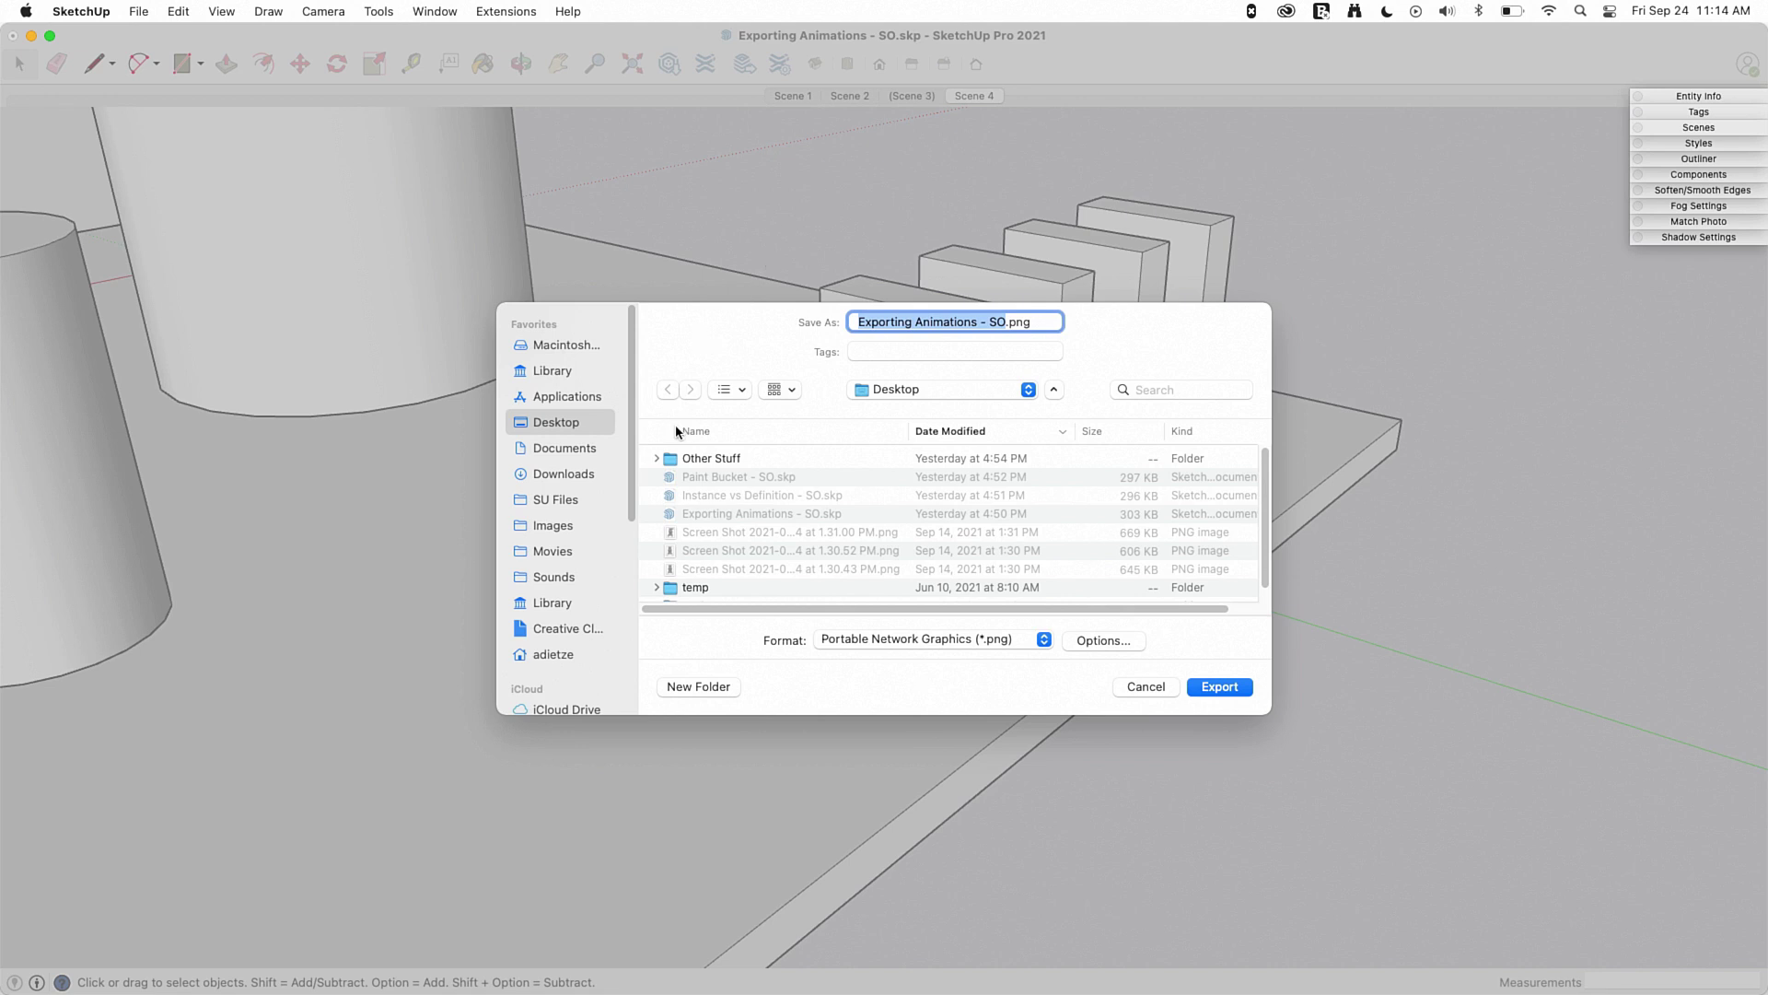
click(656, 459)
click(996, 639)
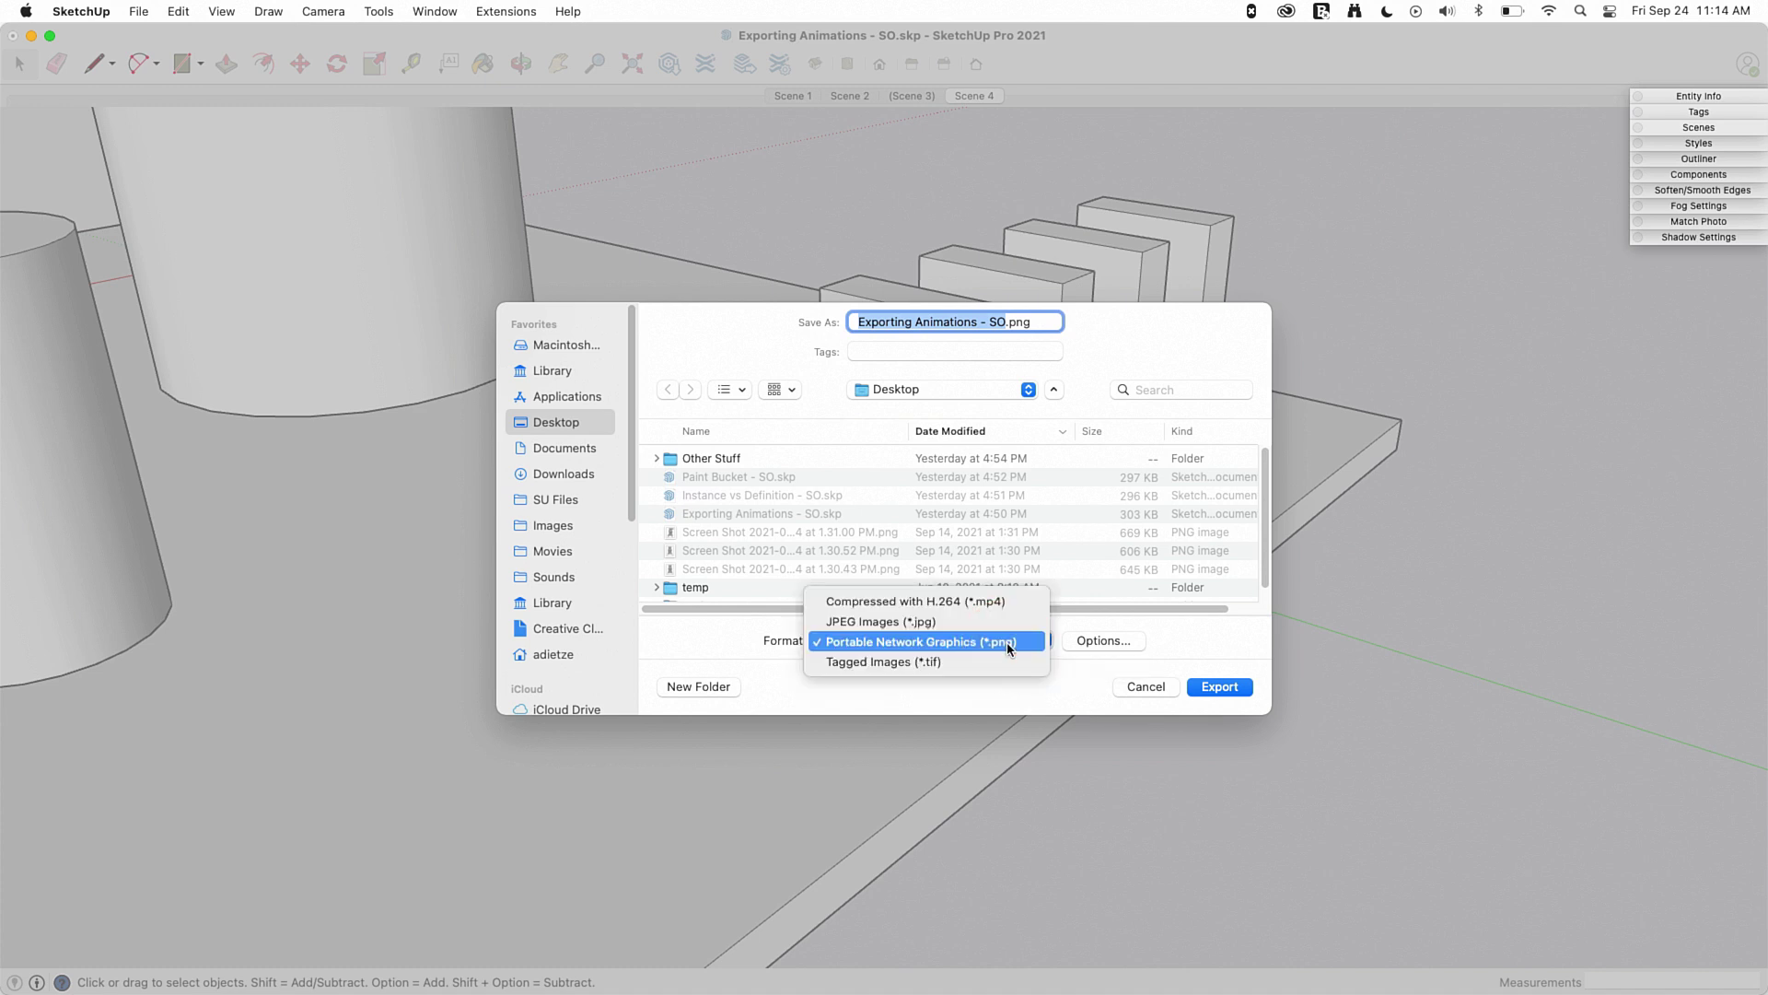